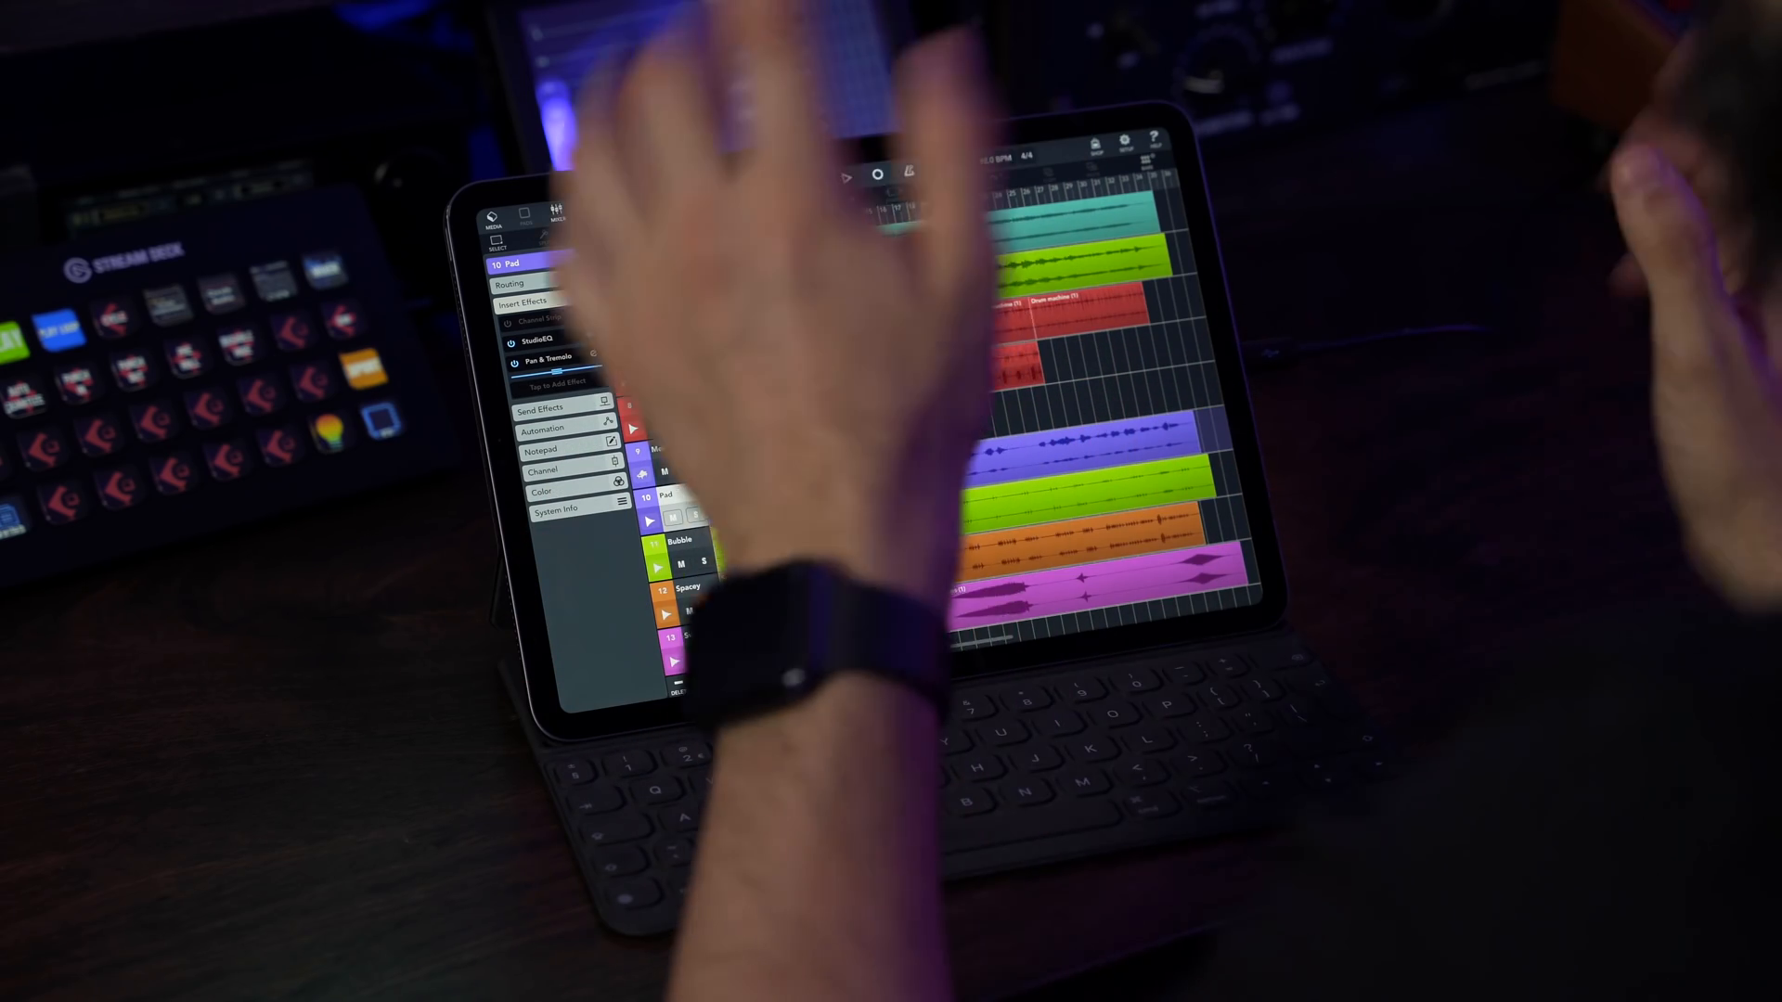
Play the song through from the start to hear the raw mix.
{"action": "key", "text": "space"}
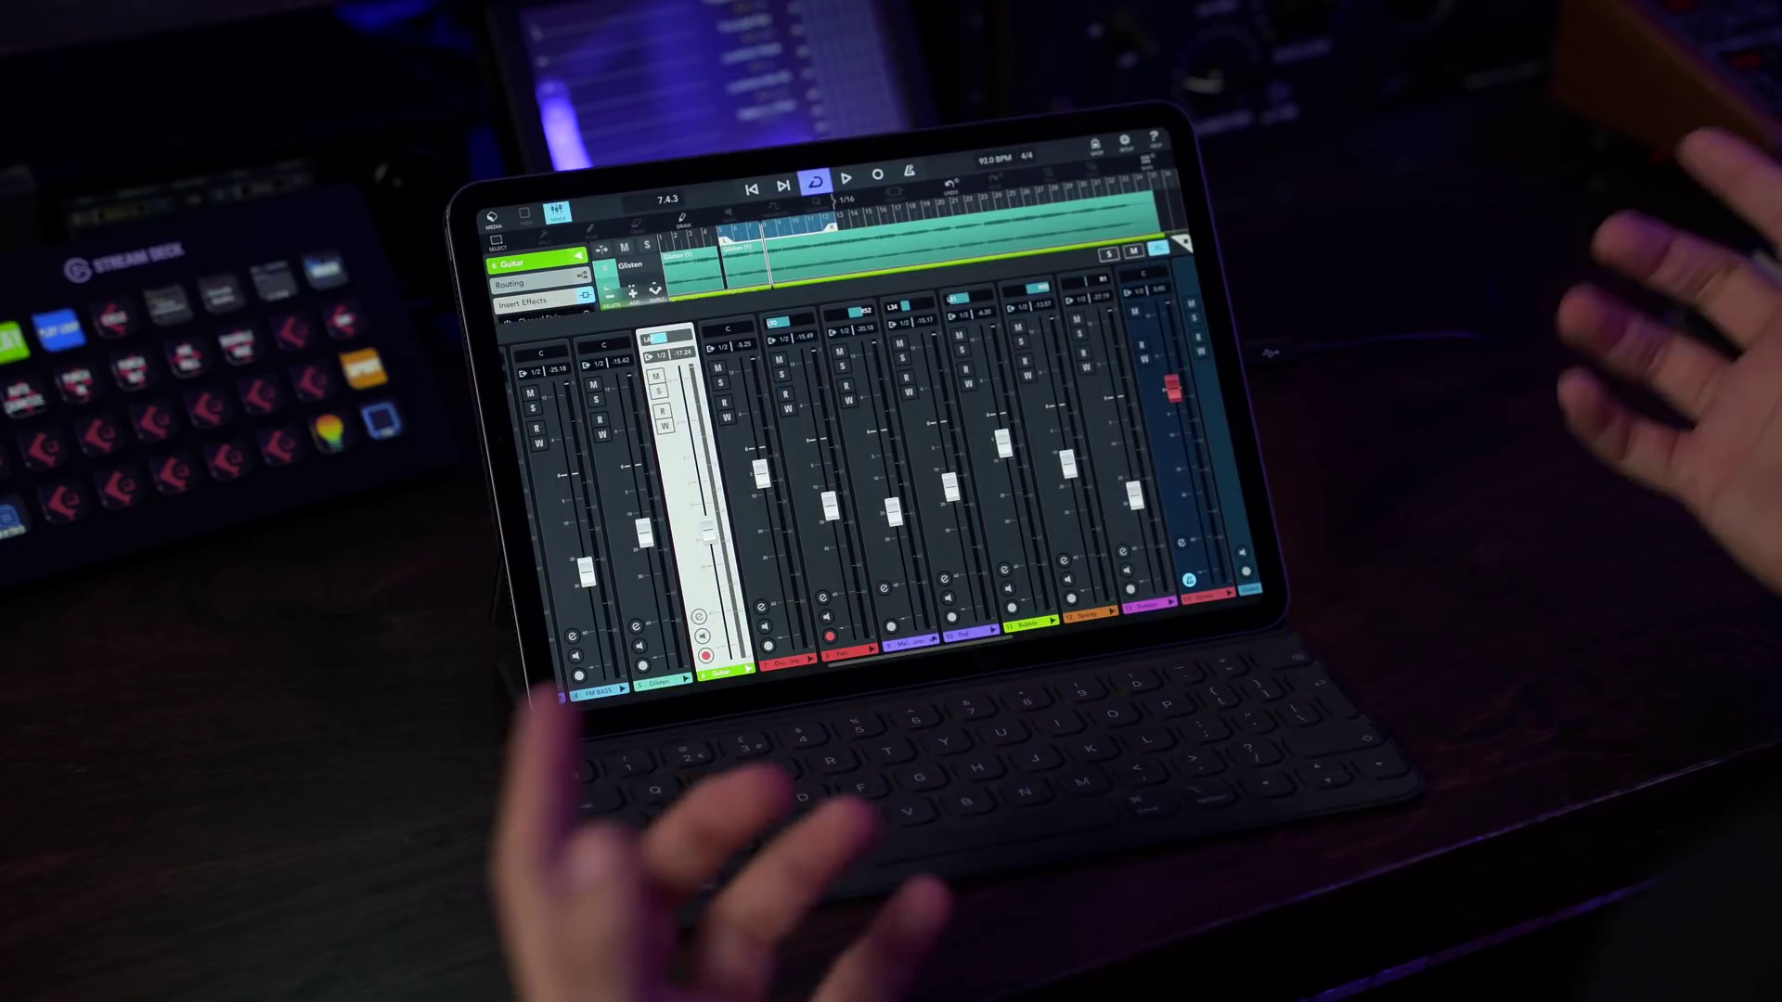
Select a mixer channel and load the Master Strip insert with its three-band compressor.
{"action": "left_click", "coordinate": [1233, 556]}
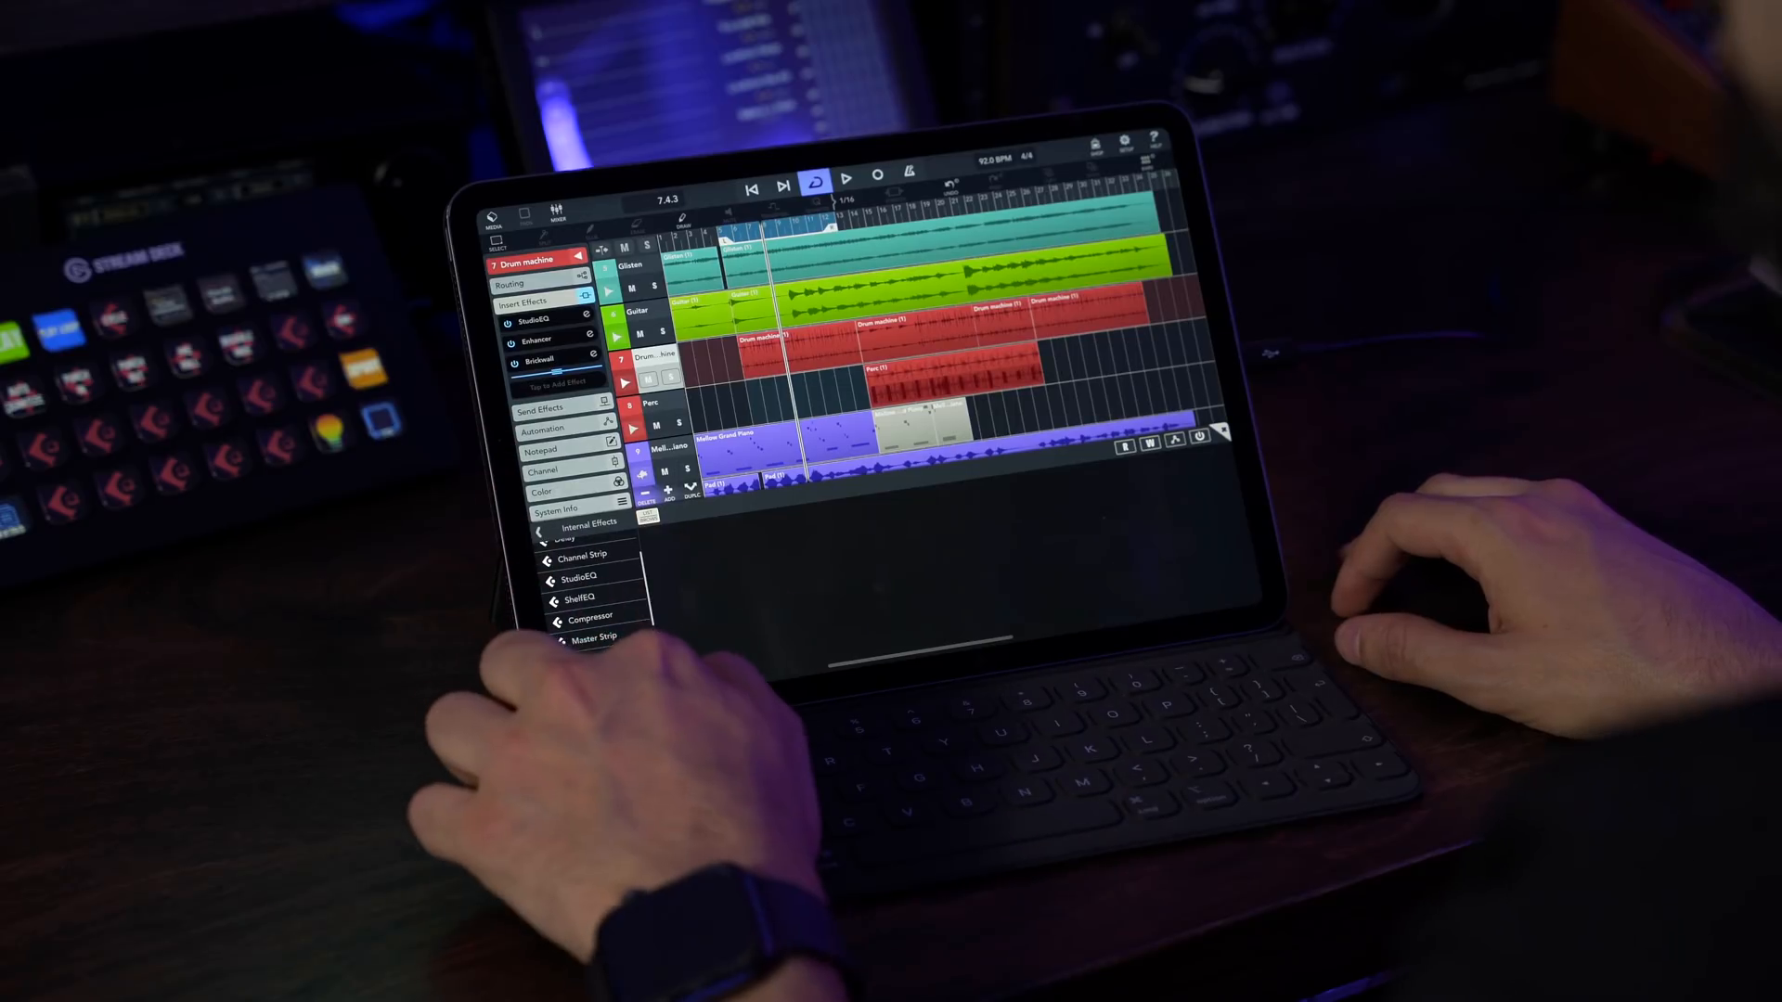
{"action": "left_click", "coordinate": [585, 640]}
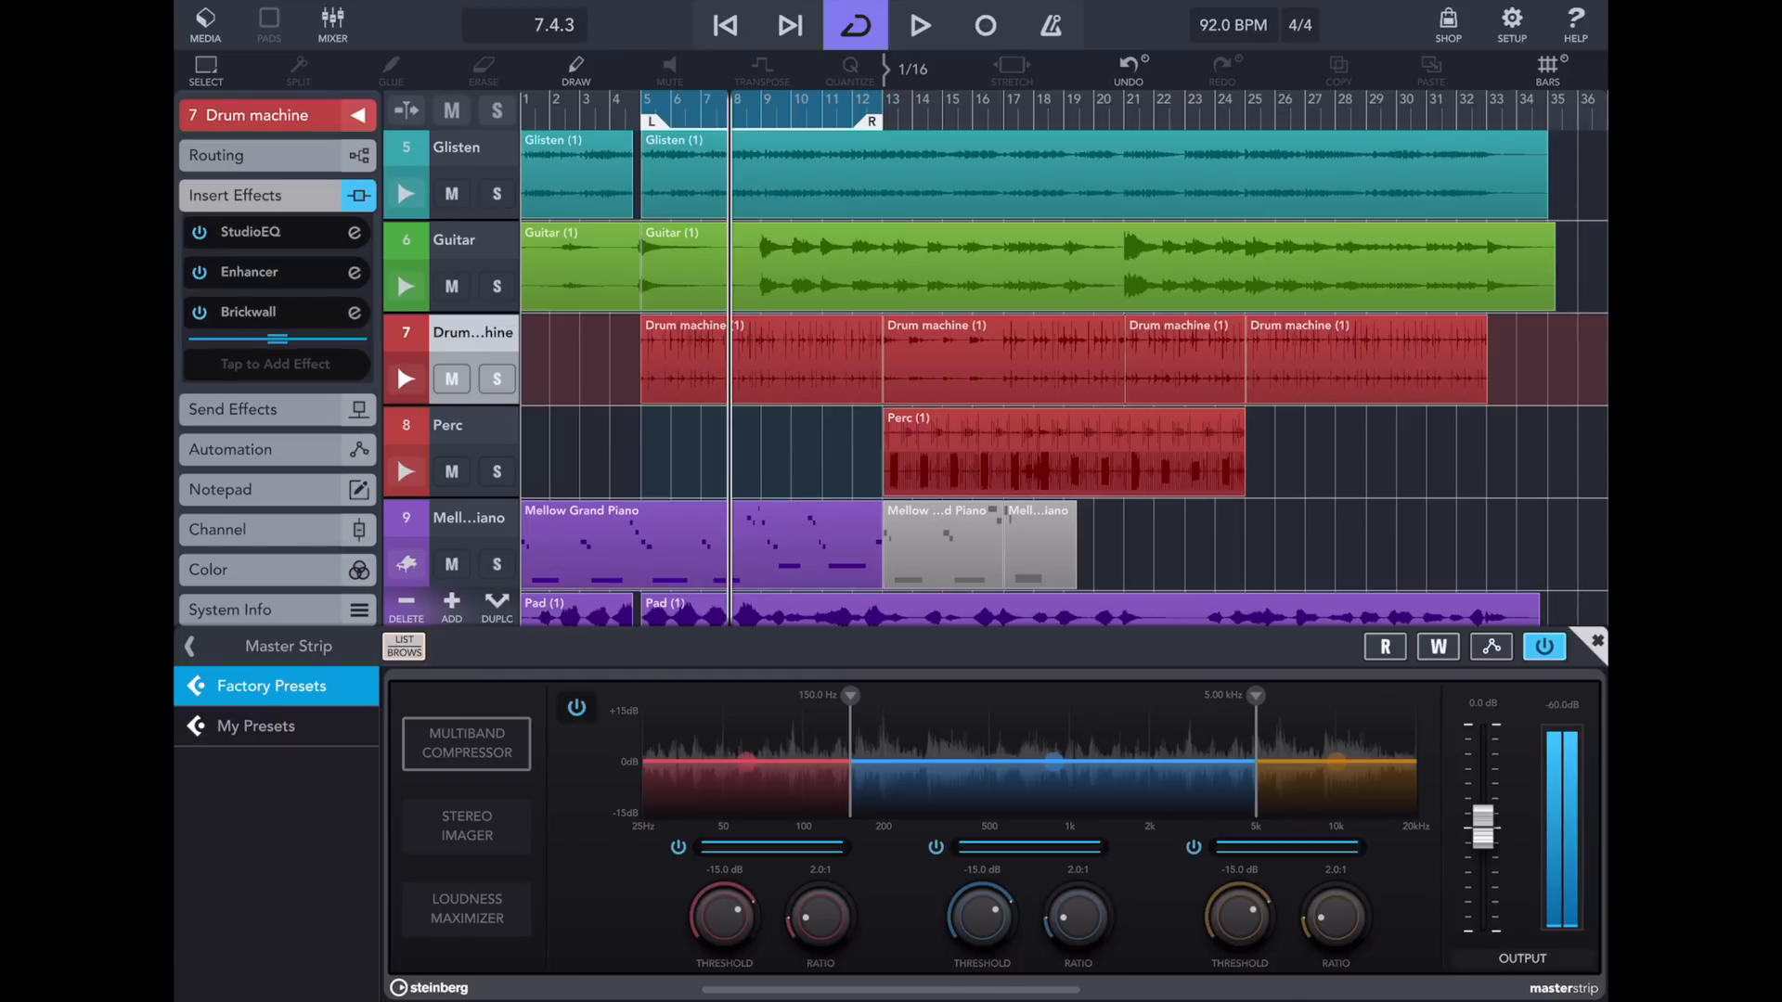
Enlarge the Master Strip panel and bypass the whole strip to compare against the dry mix.
{"action": "left_click_drag", "start_coordinate": [892, 644], "coordinate": [892, 384]}
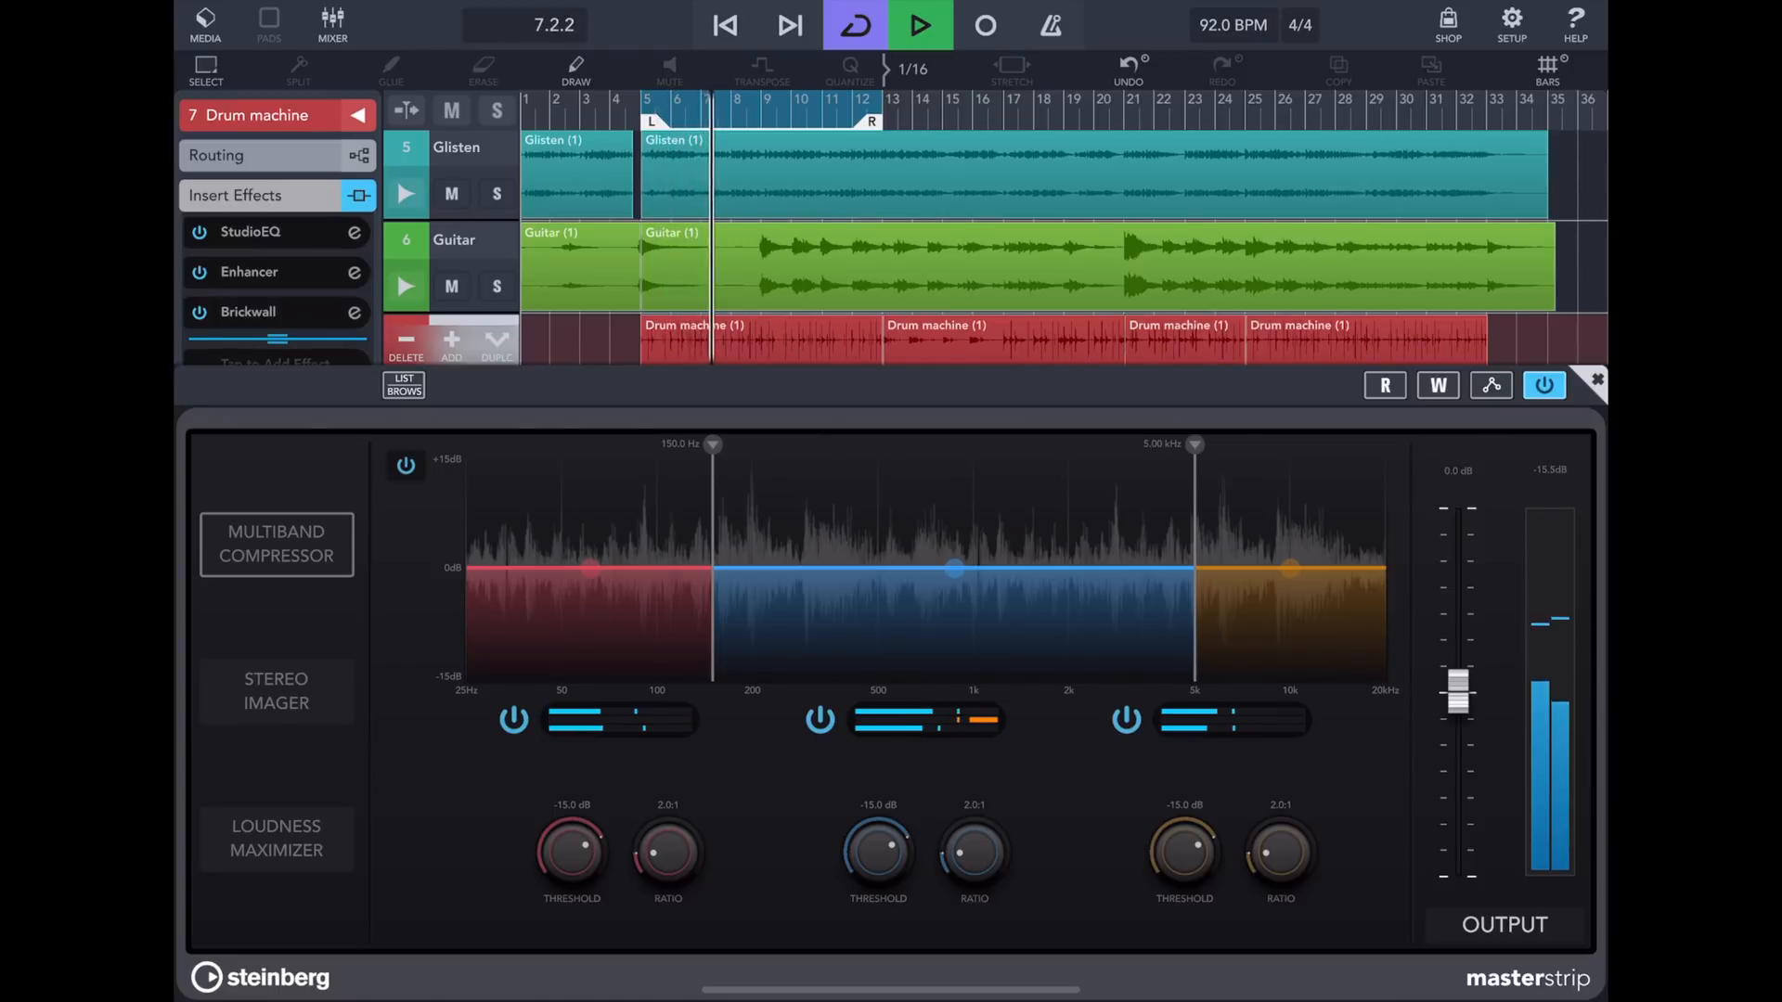
{"action": "left_click", "coordinate": [1543, 384]}
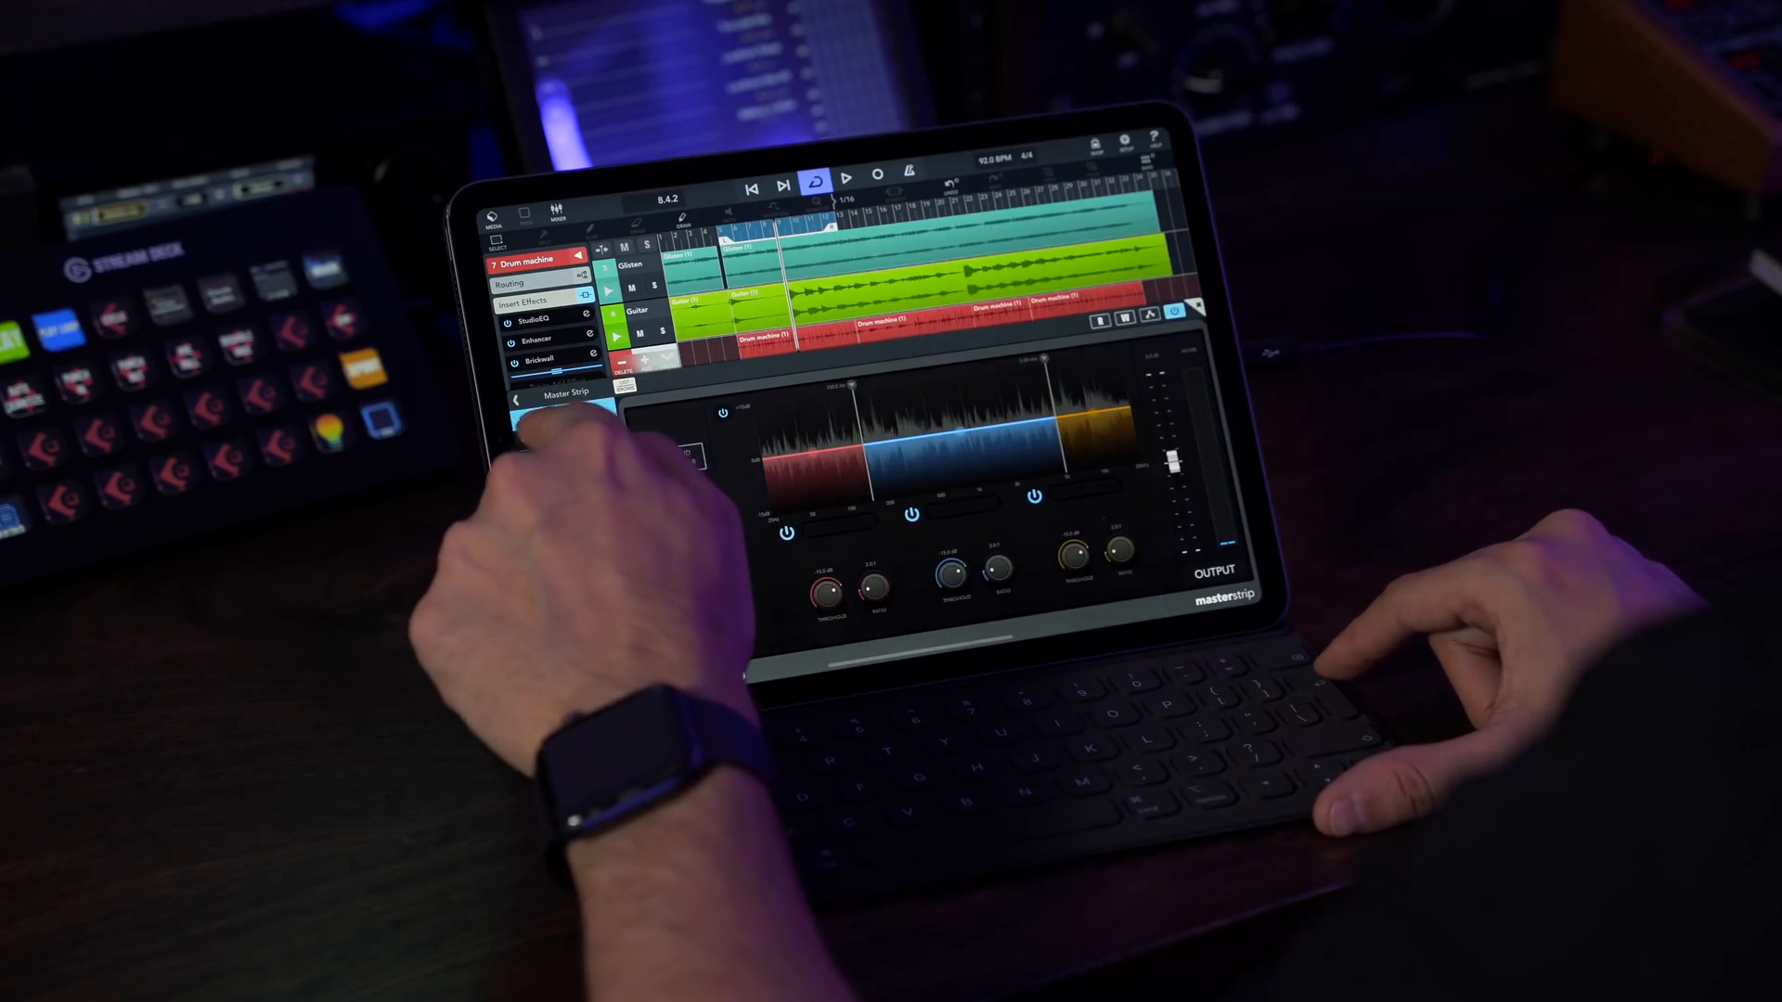
Bring up the Master Strip preset list to reach the Loudness Maximizer at 25% optimize.
{"action": "left_click", "coordinate": [546, 434]}
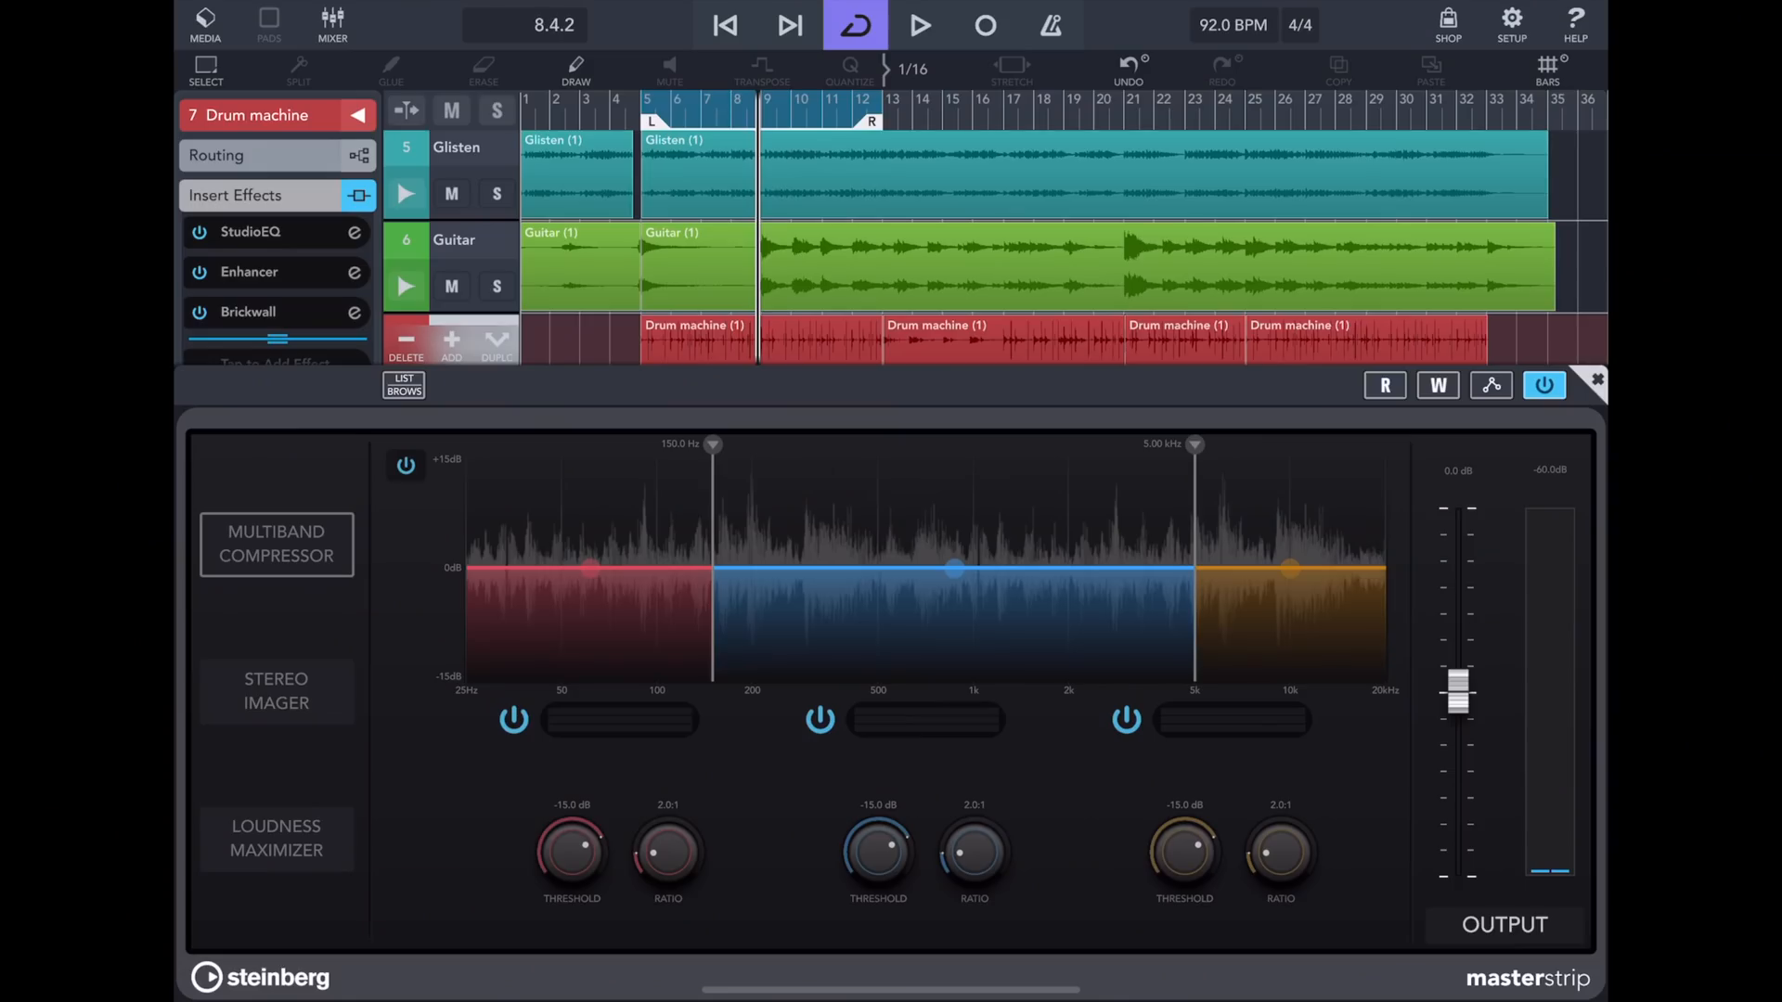
Show the maximizer settings, then bypass the multiband compressor set to 134.2 Hz crossover.
{"action": "left_click", "coordinate": [276, 839]}
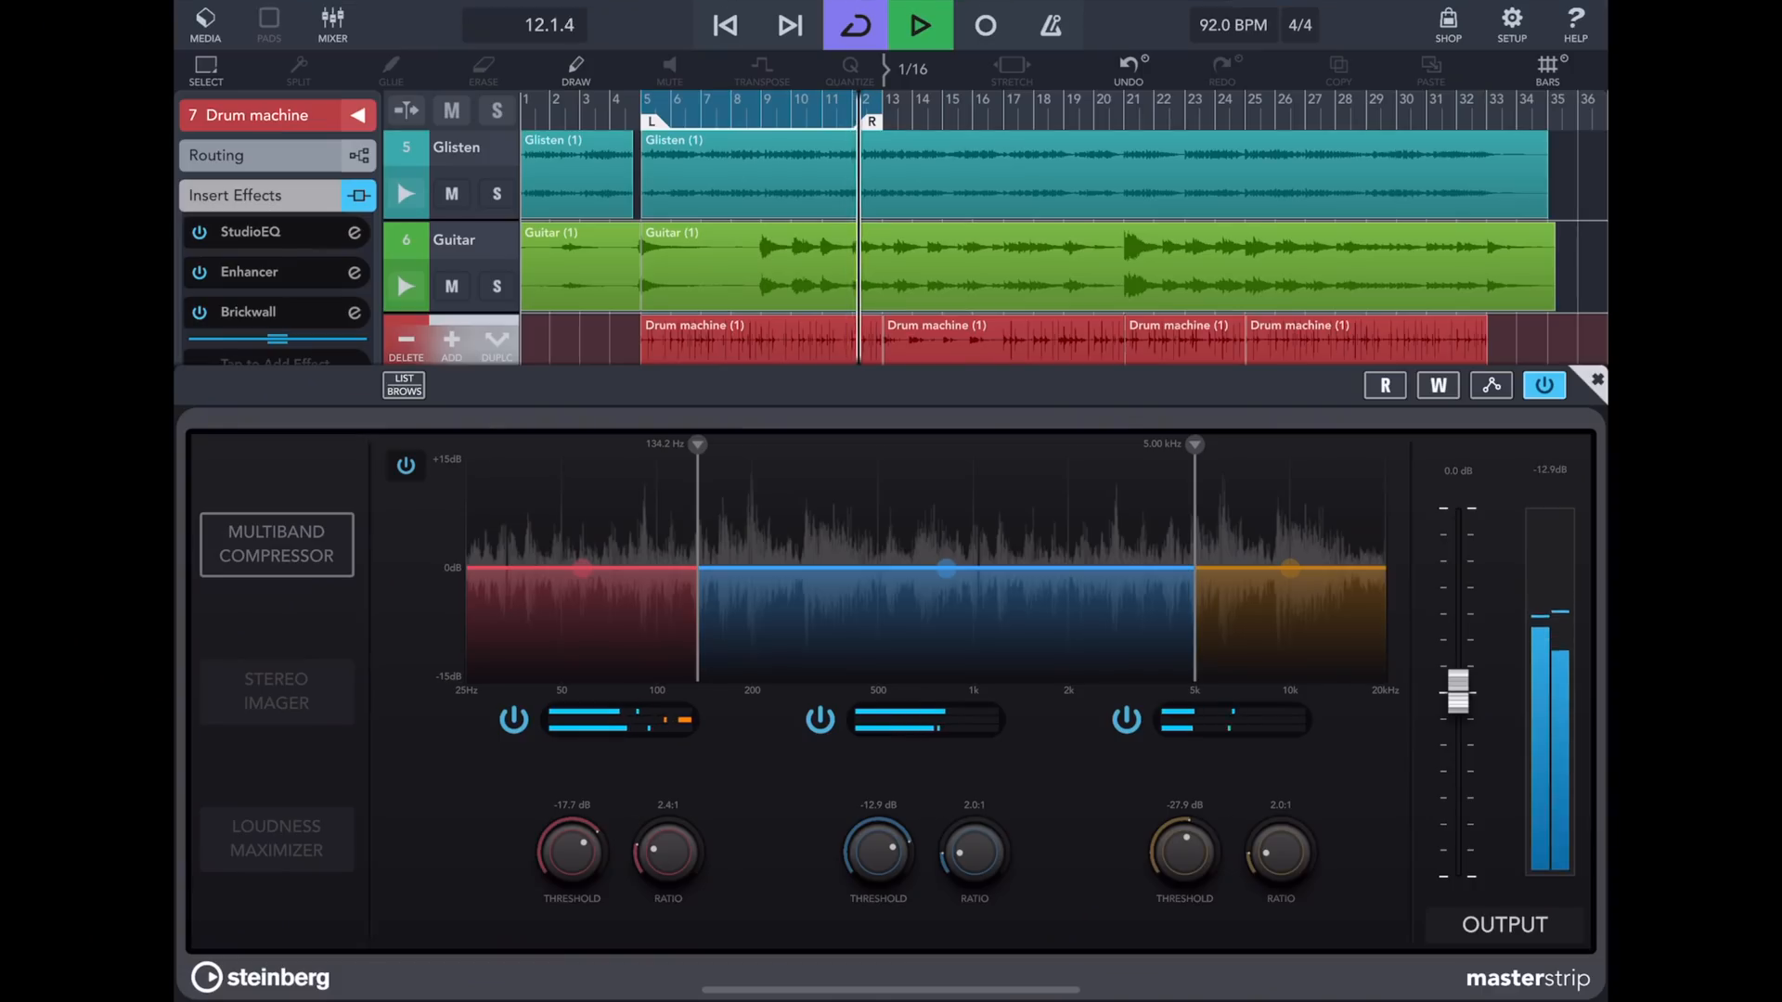
{"action": "left_click", "coordinate": [404, 465]}
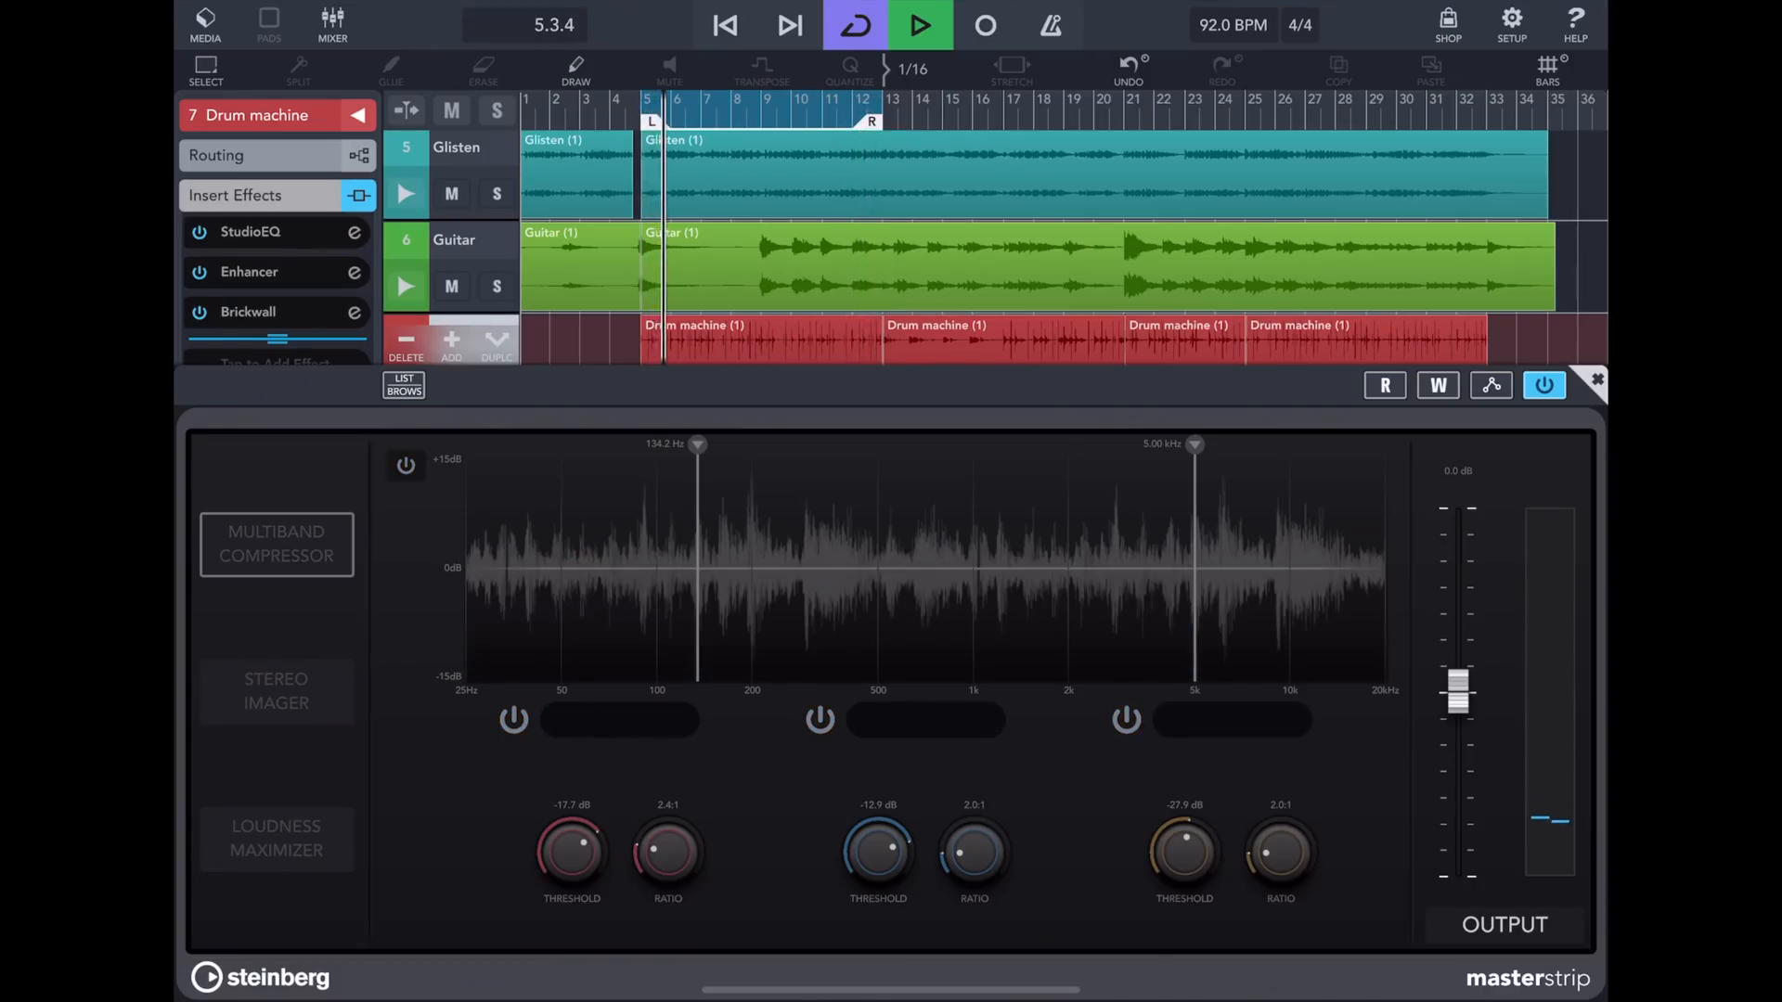
Re-engage the multiband compressor and restart playback to hear it working.
{"action": "left_click", "coordinate": [406, 465]}
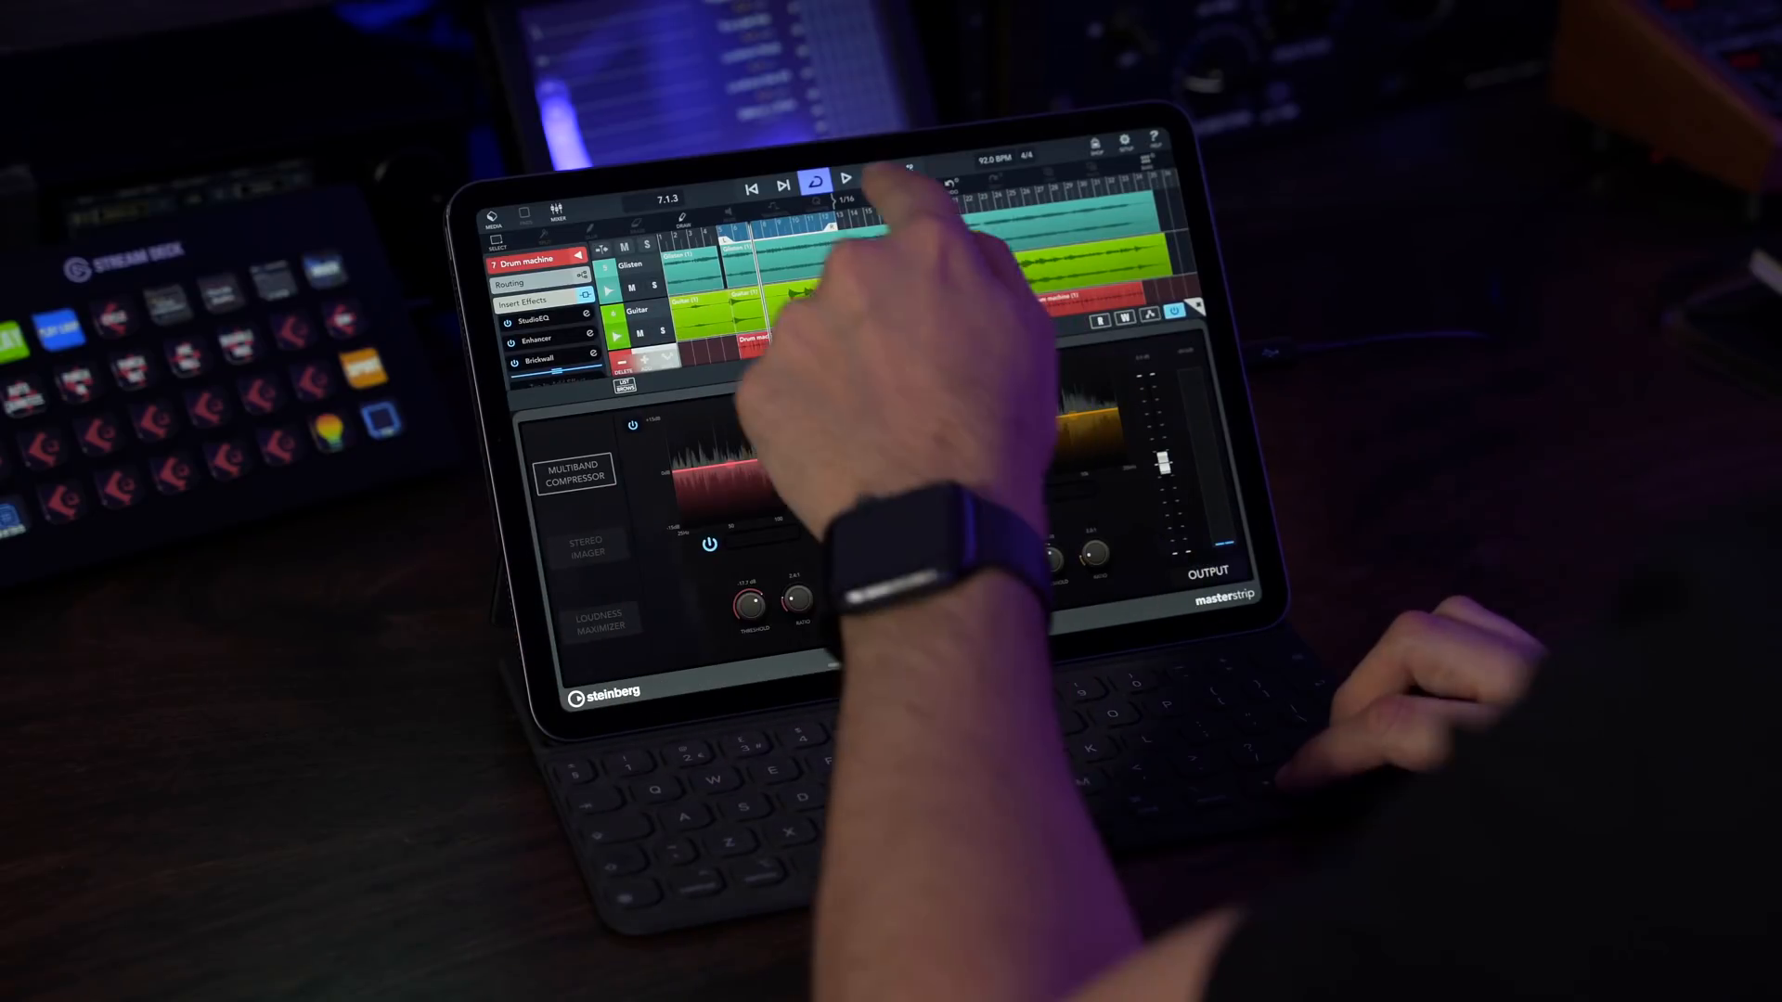
{"action": "left_click", "coordinate": [846, 179]}
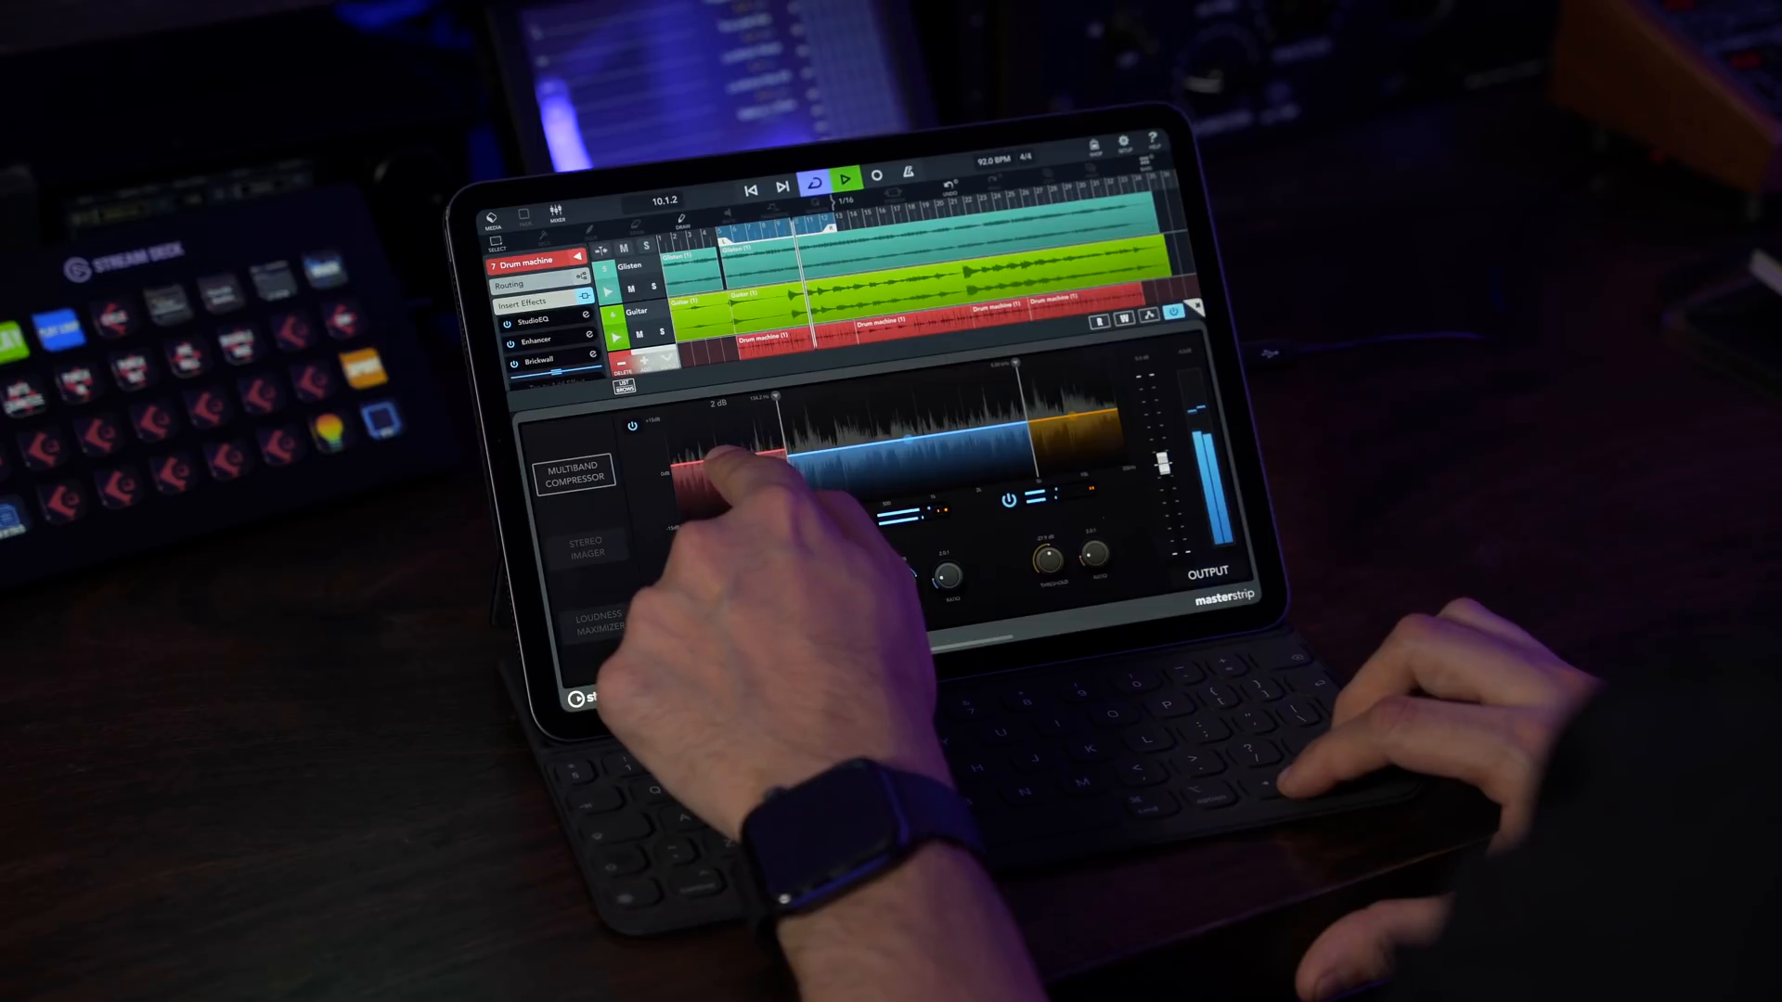
Focus the mid band at -16.8 dB threshold, then toggle the compressor off and on to compare.
{"action": "left_click", "coordinate": [912, 442]}
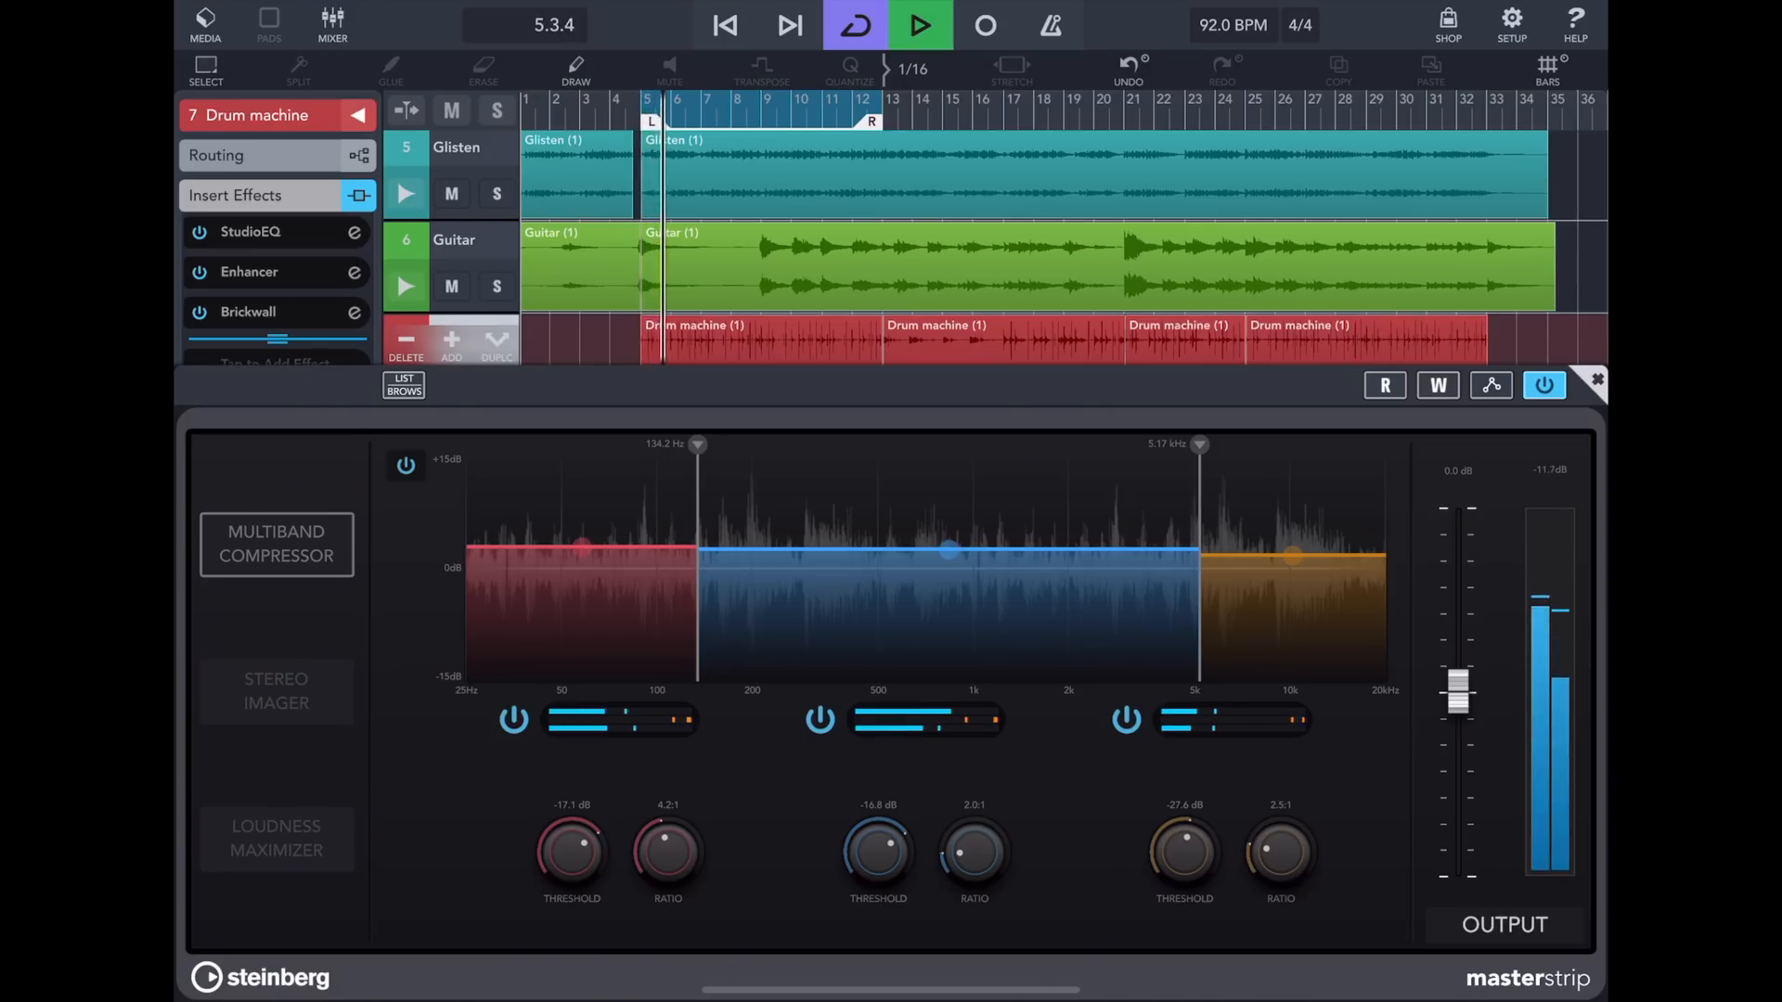
{"action": "left_click", "coordinate": [406, 466]}
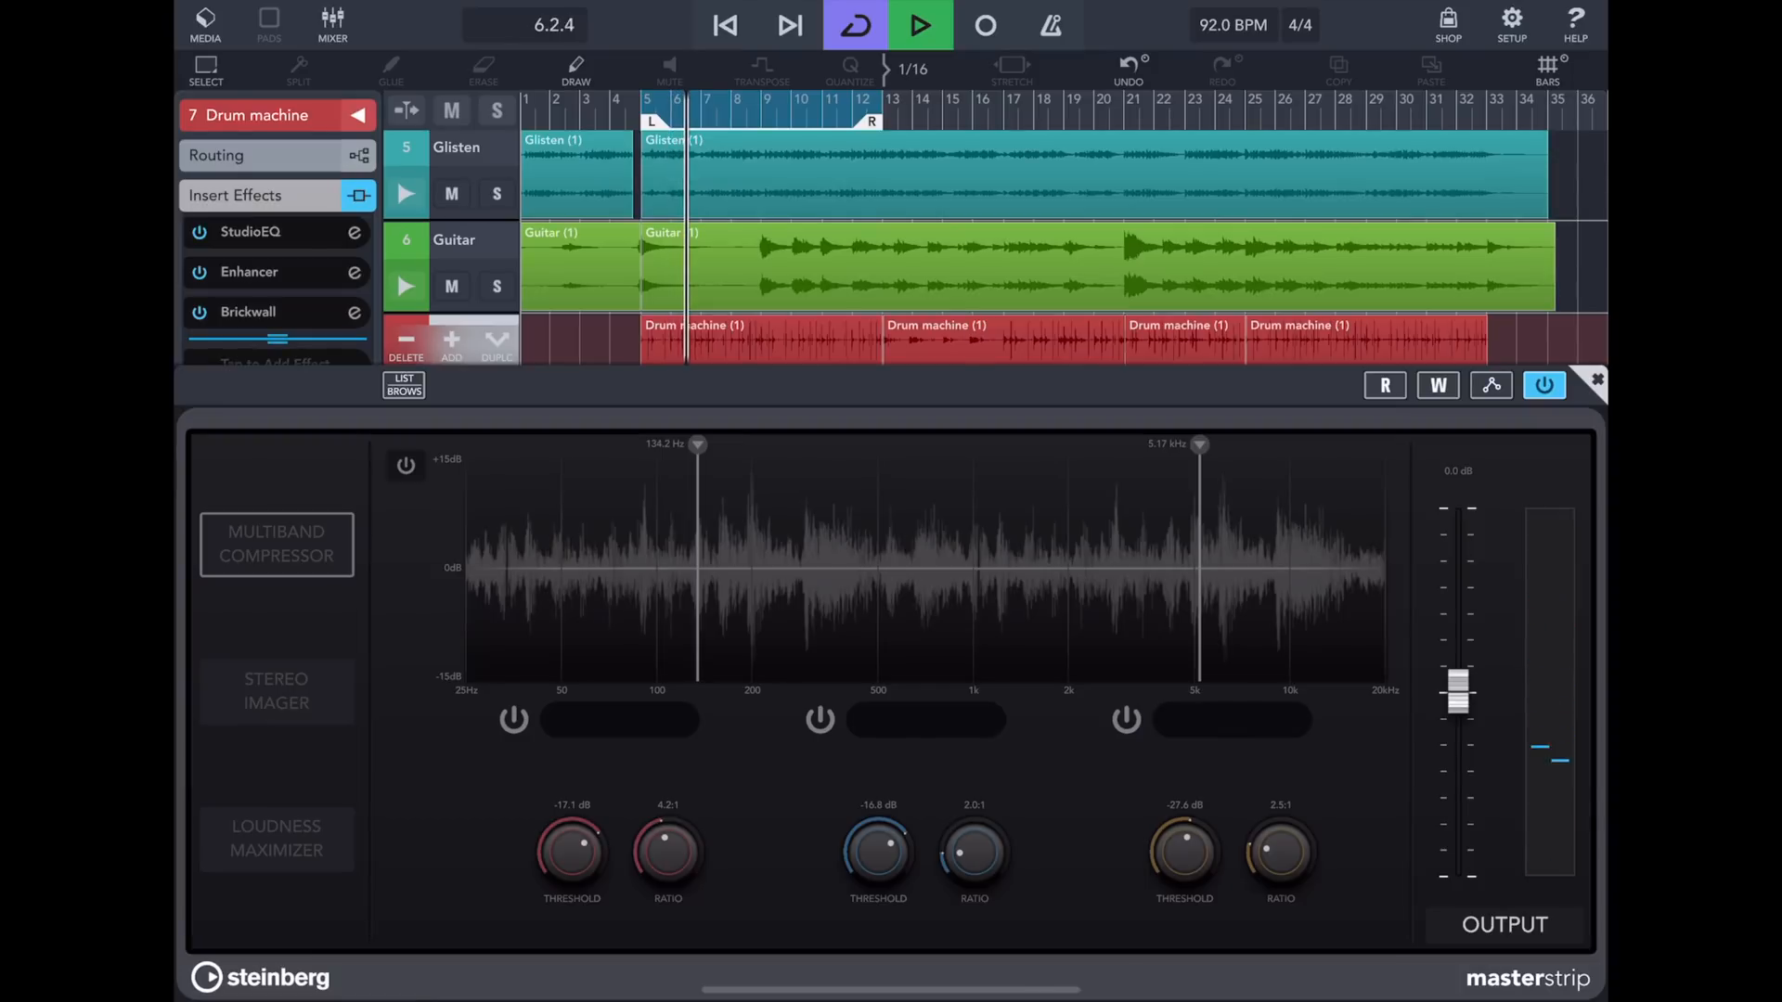
{"action": "left_click", "coordinate": [406, 466]}
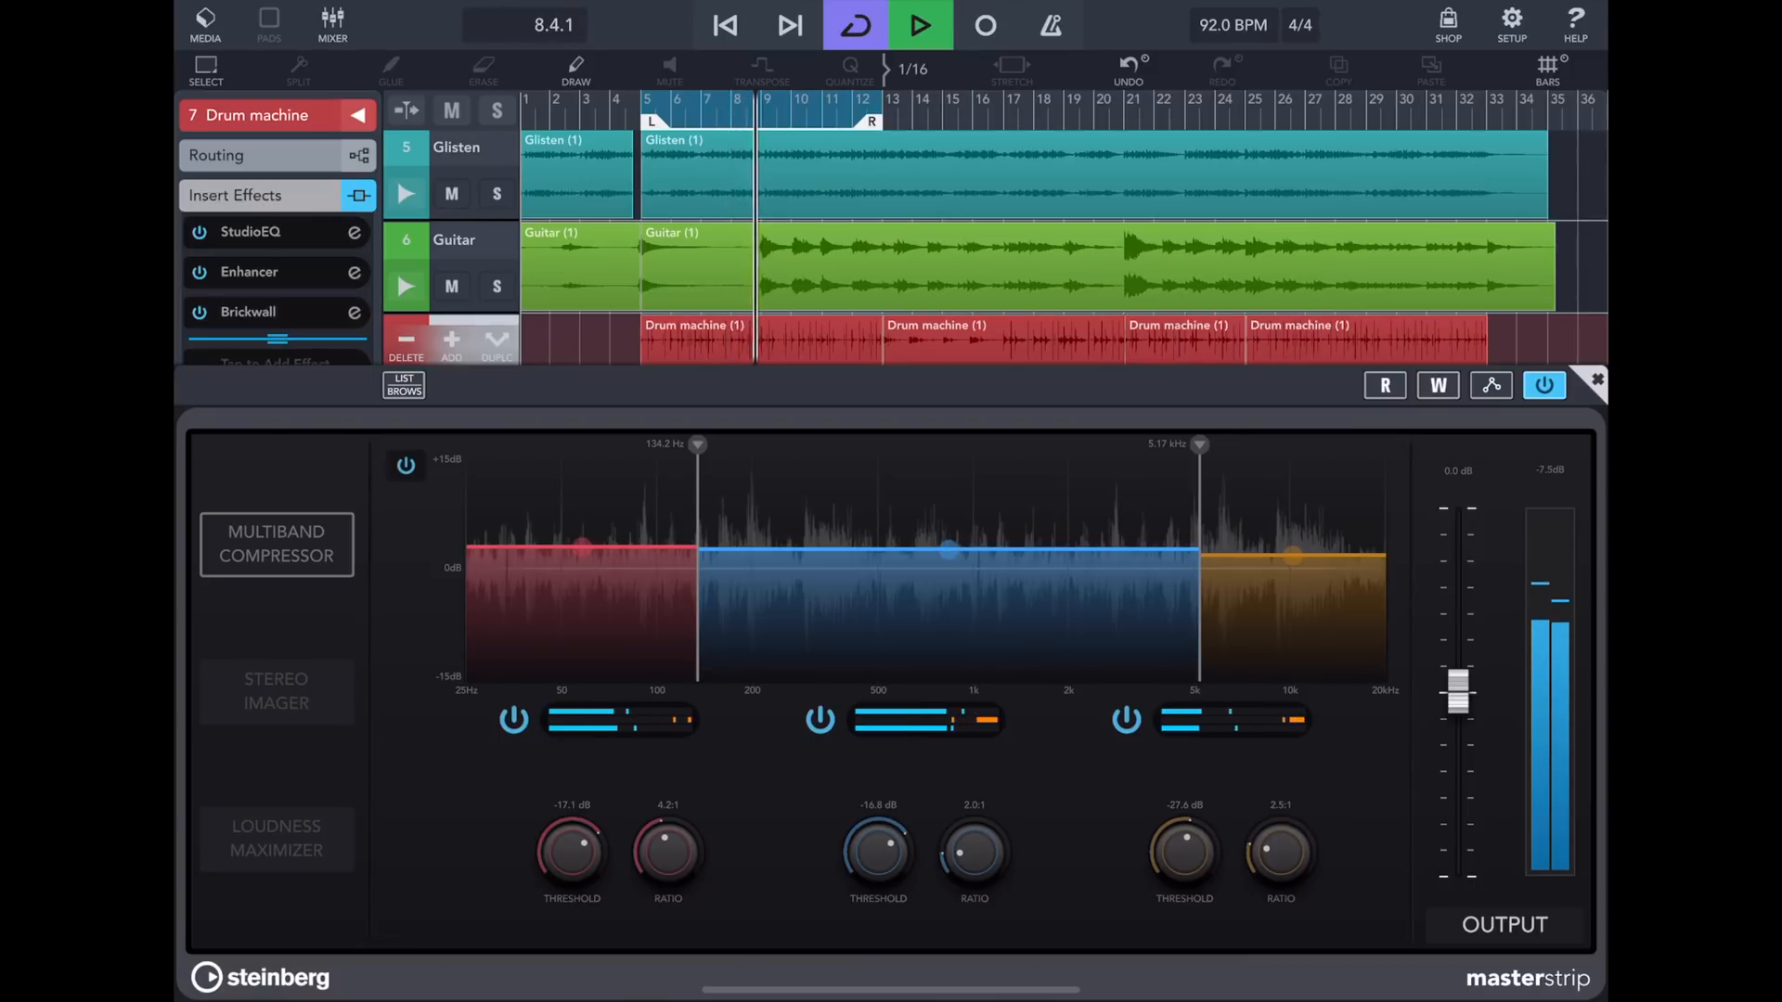
{"action": "left_click", "coordinate": [405, 466]}
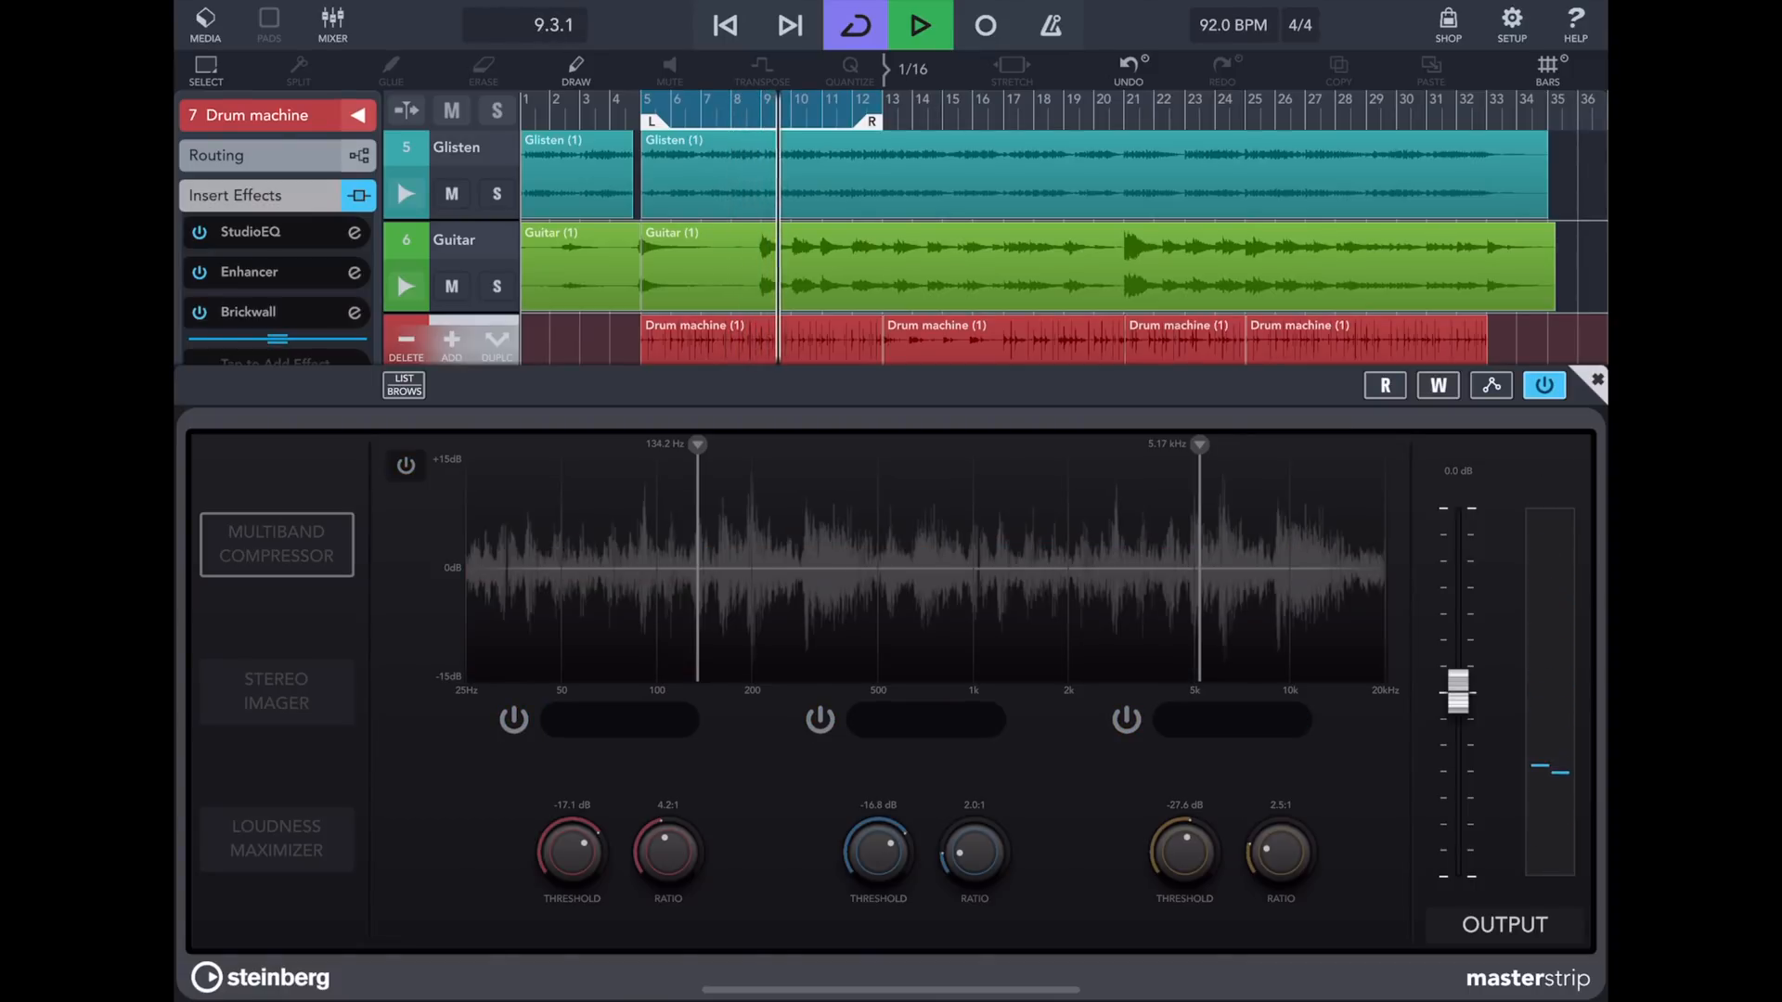
{"action": "left_click", "coordinate": [406, 465]}
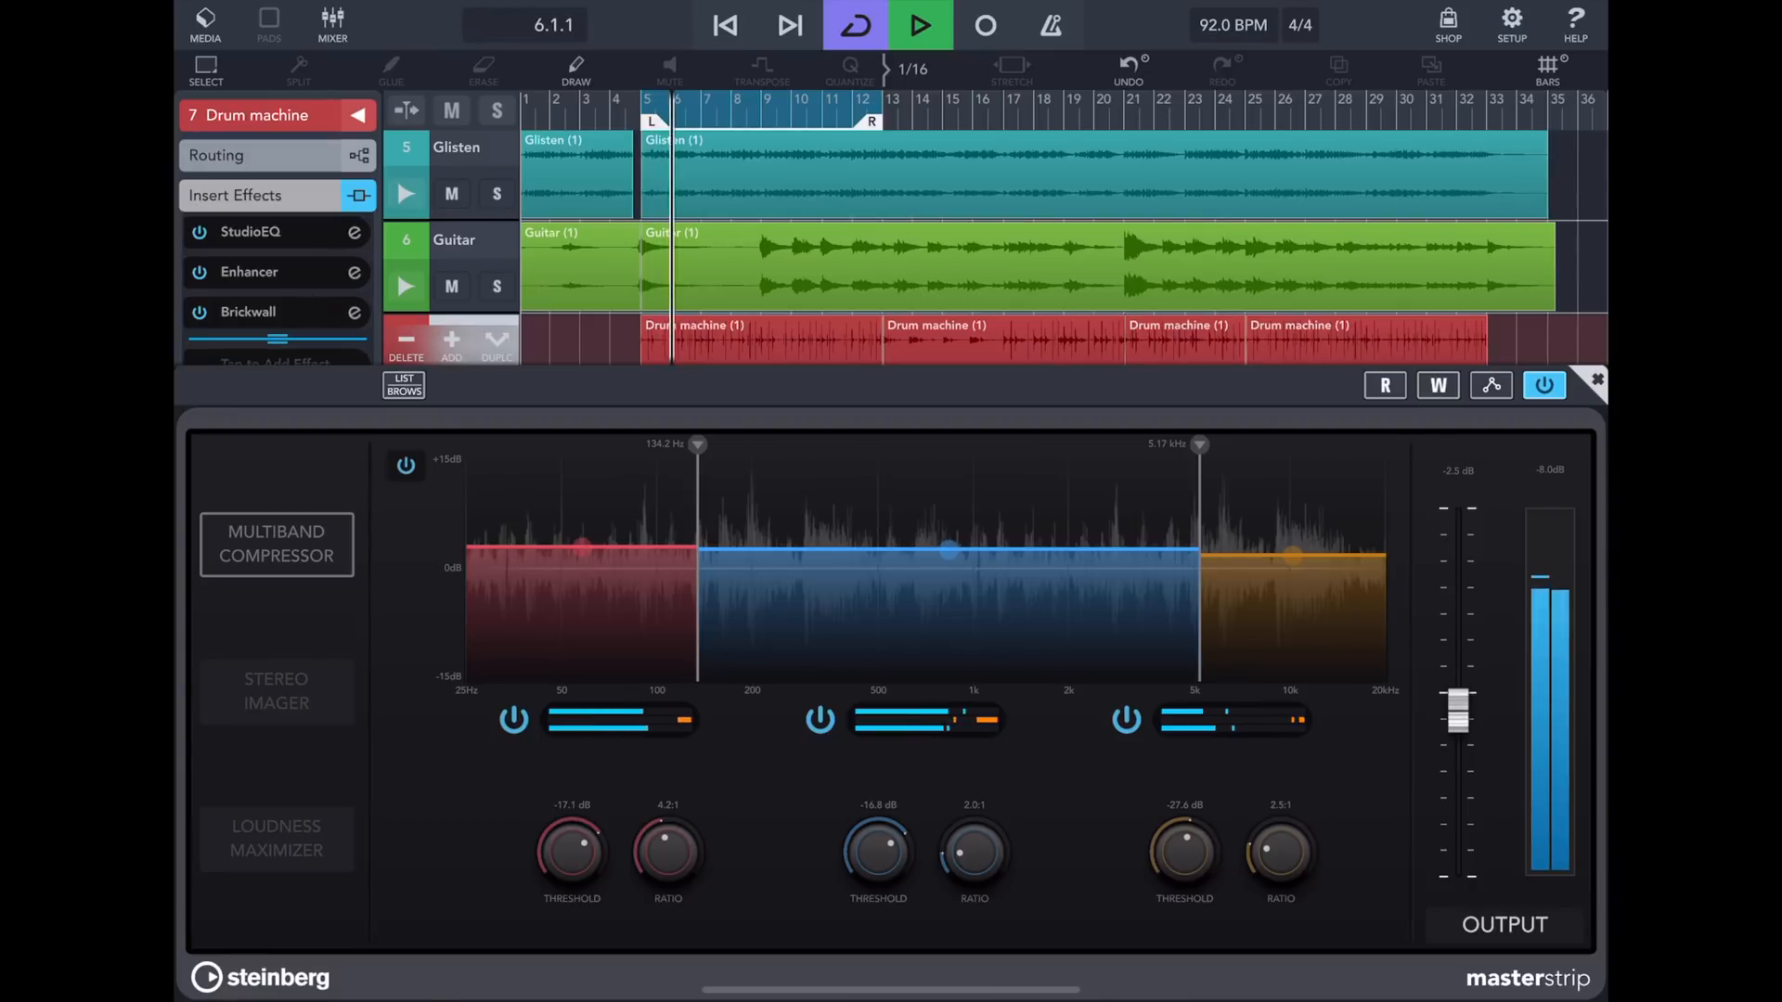
{"action": "left_click", "coordinate": [405, 466]}
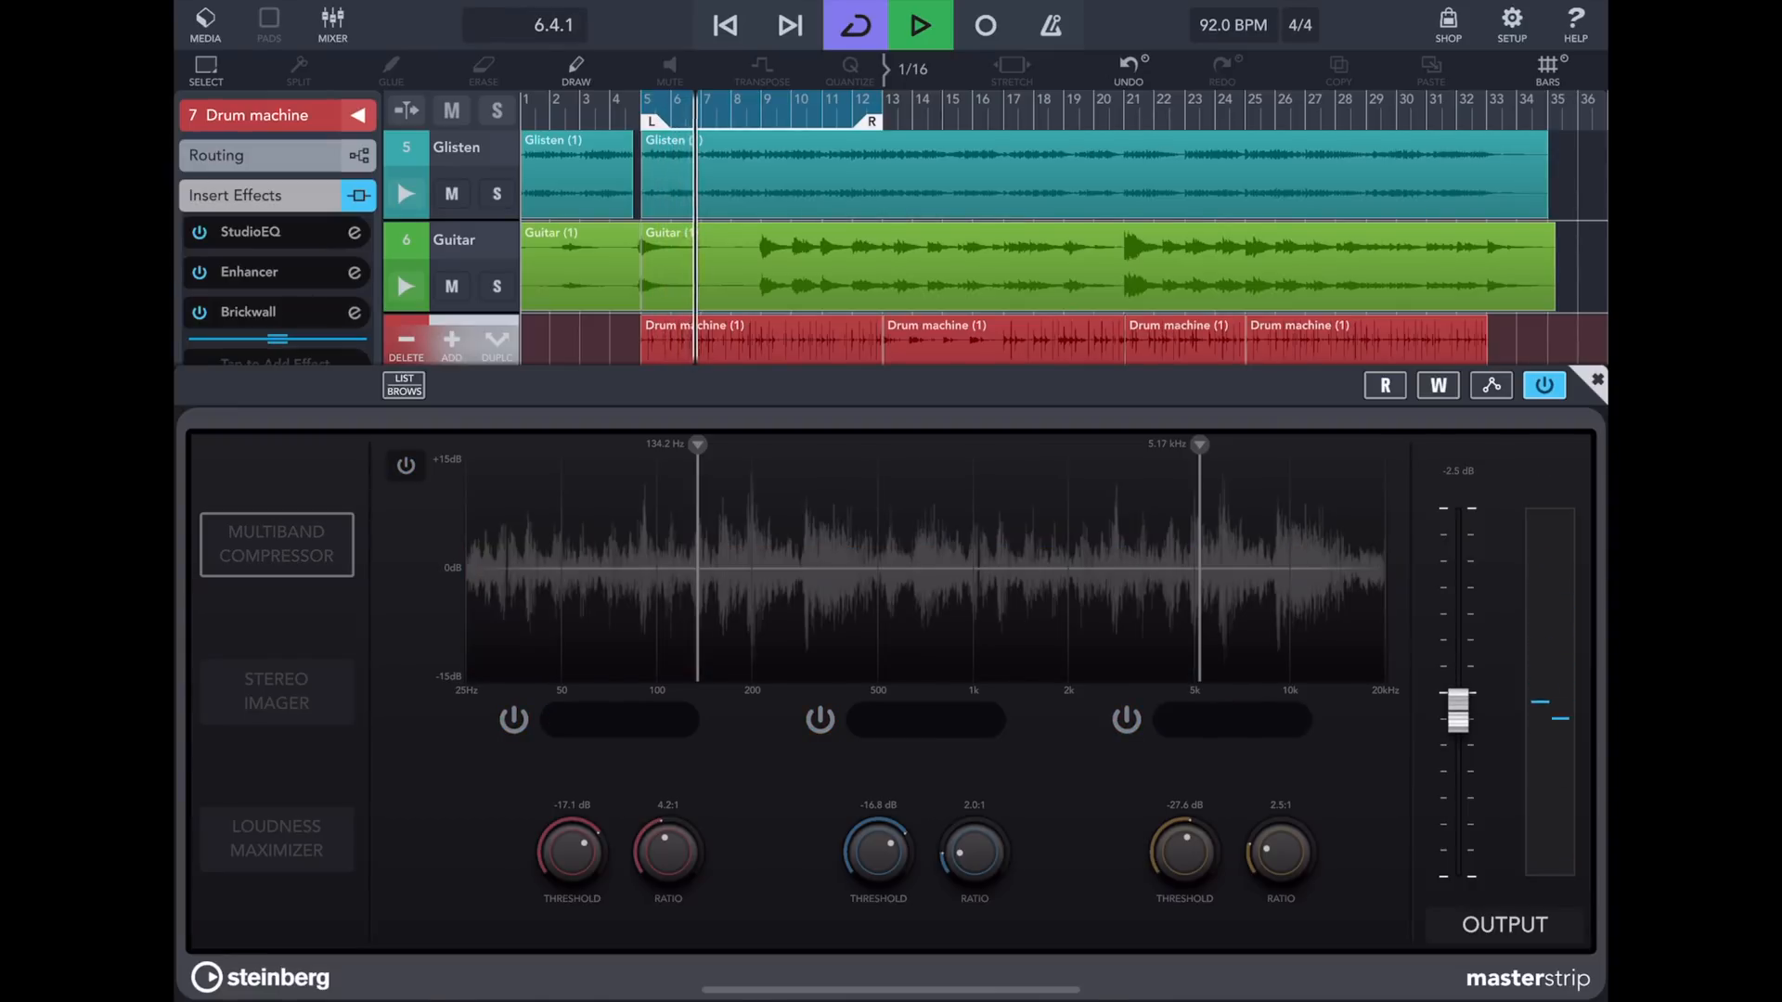
{"action": "left_click", "coordinate": [405, 466]}
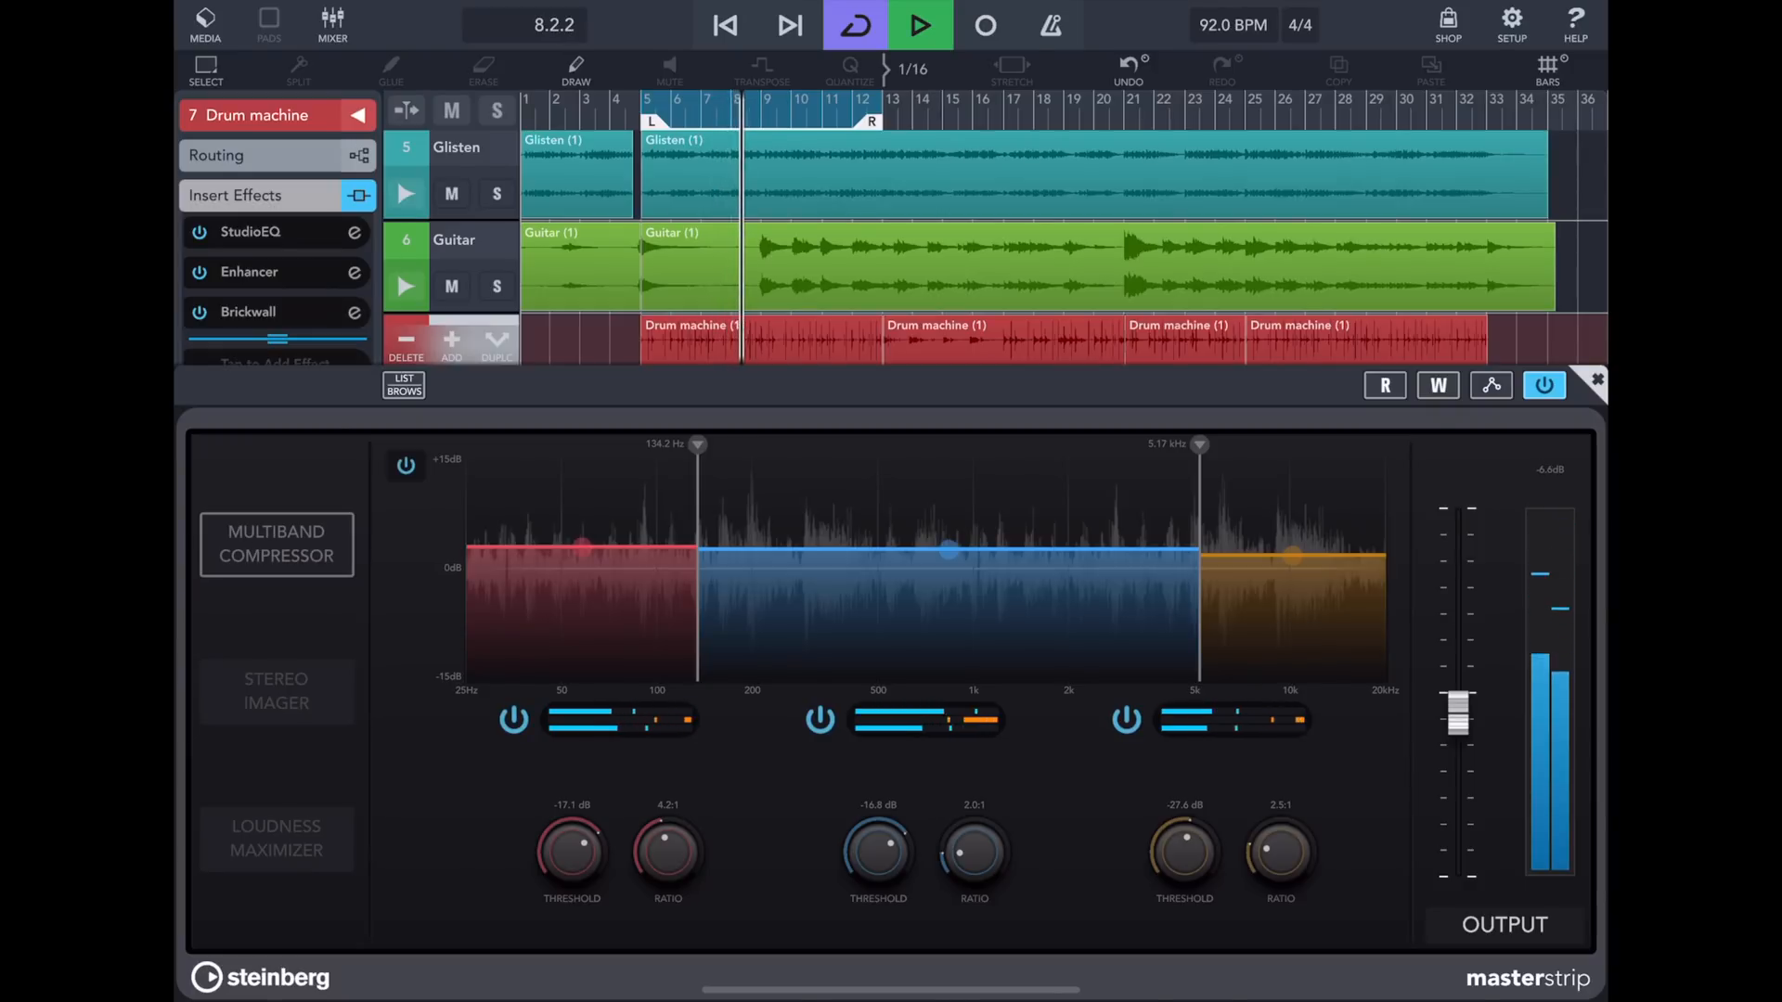
{"action": "left_click", "coordinate": [404, 465]}
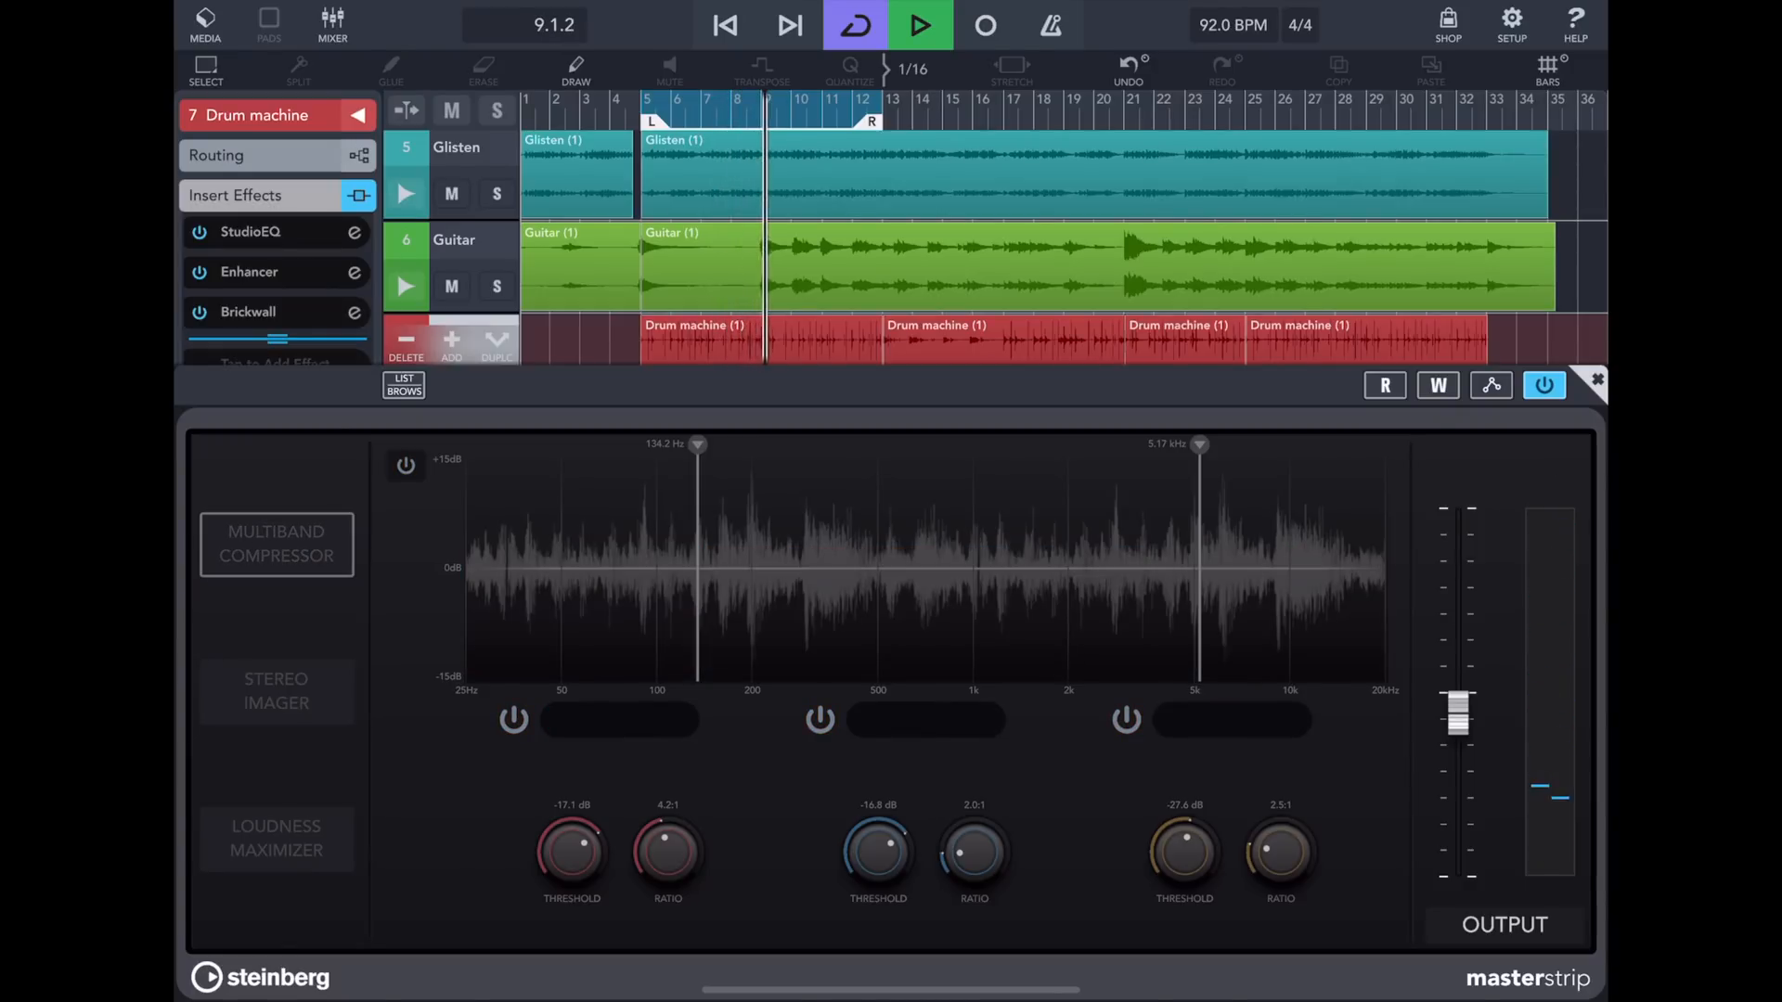
{"action": "left_click", "coordinate": [404, 465]}
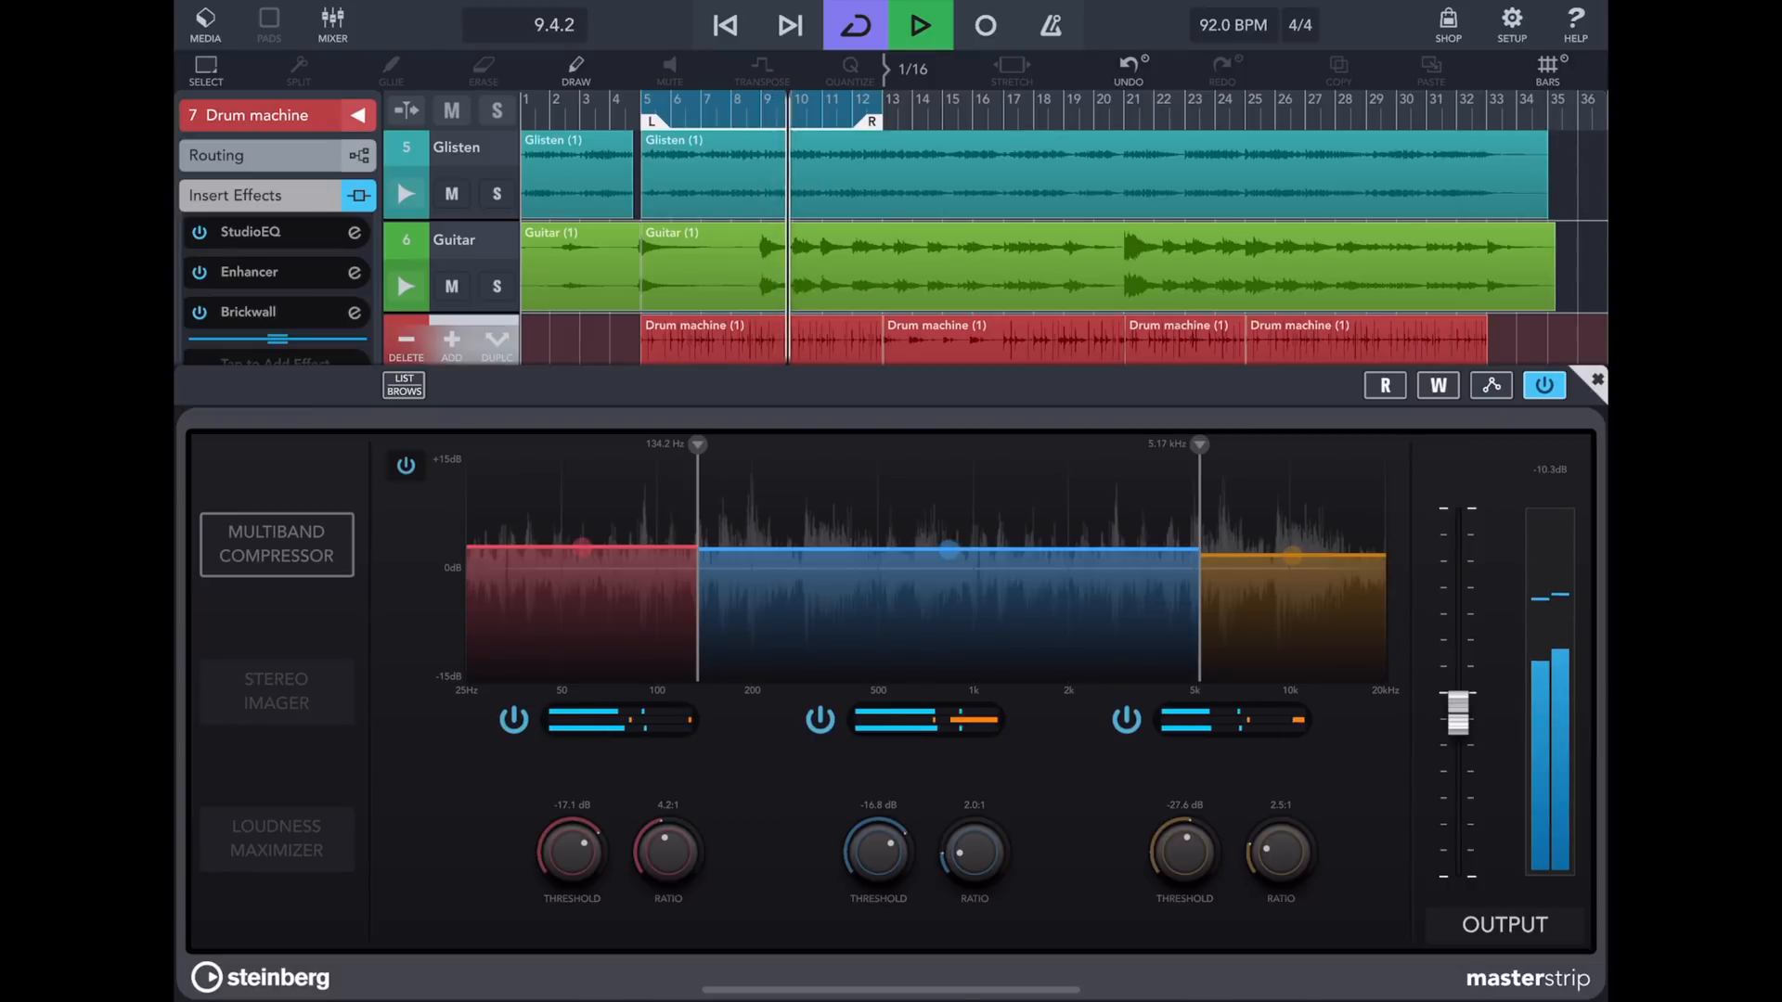
{"action": "left_click", "coordinate": [405, 466]}
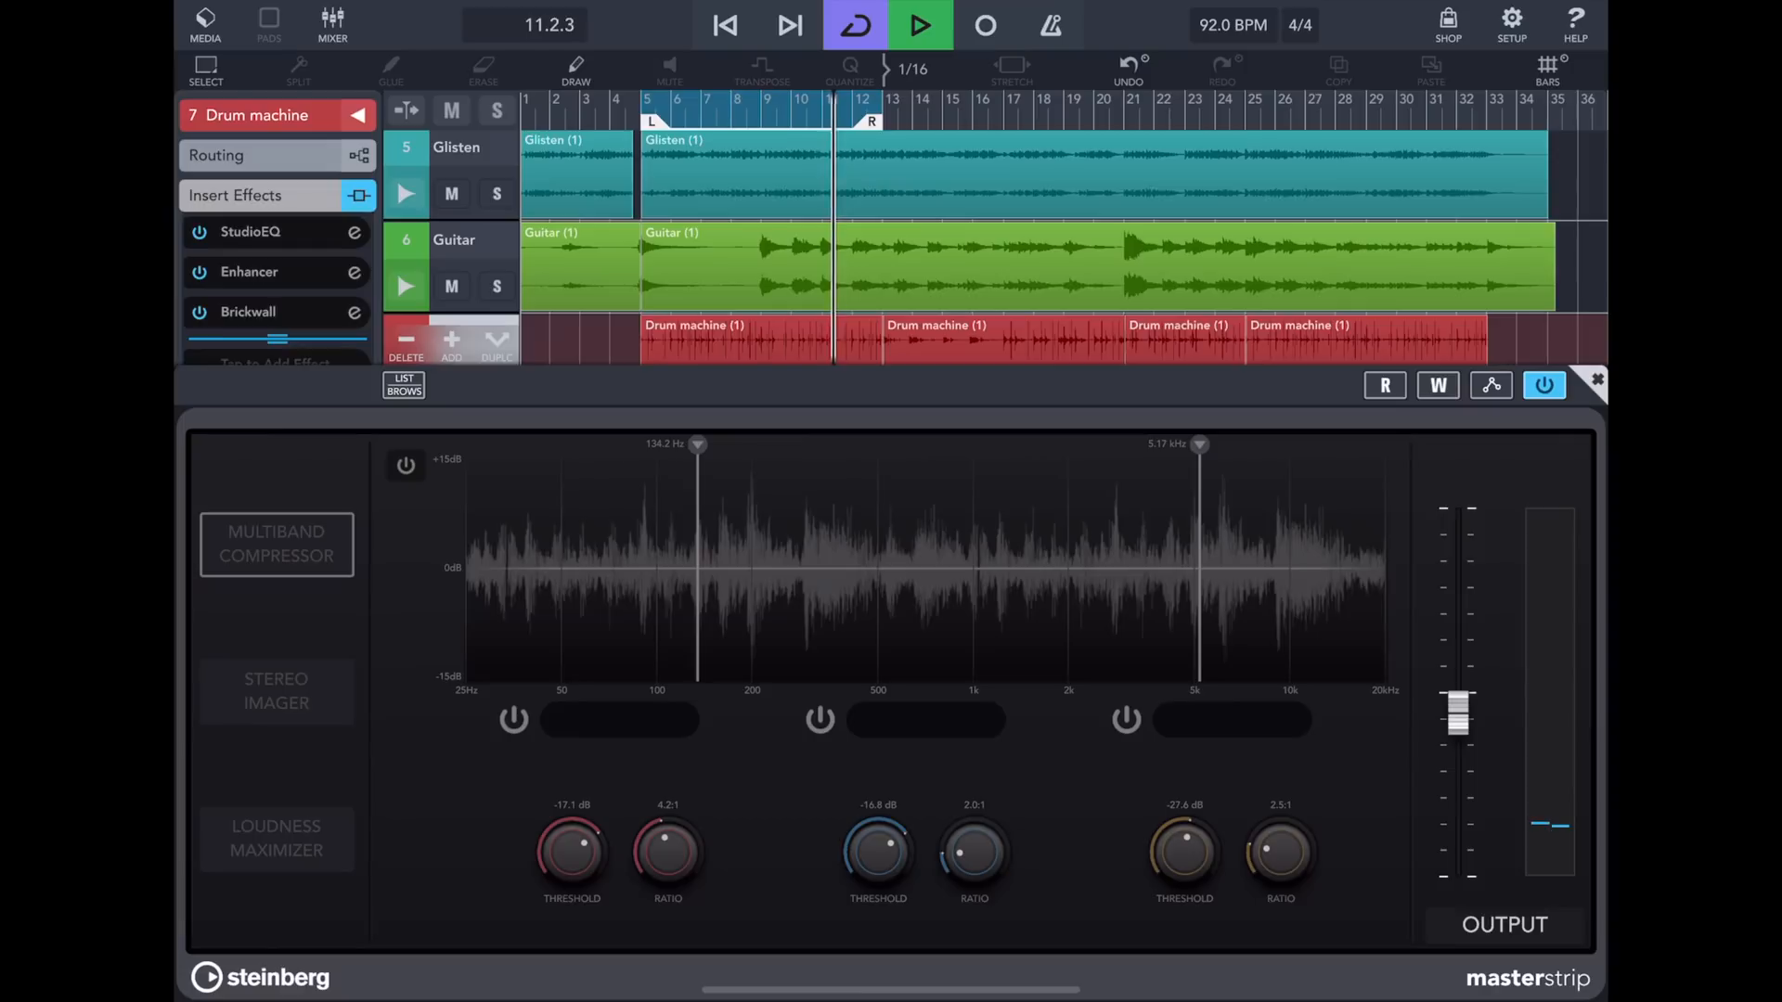
{"action": "left_click", "coordinate": [405, 465]}
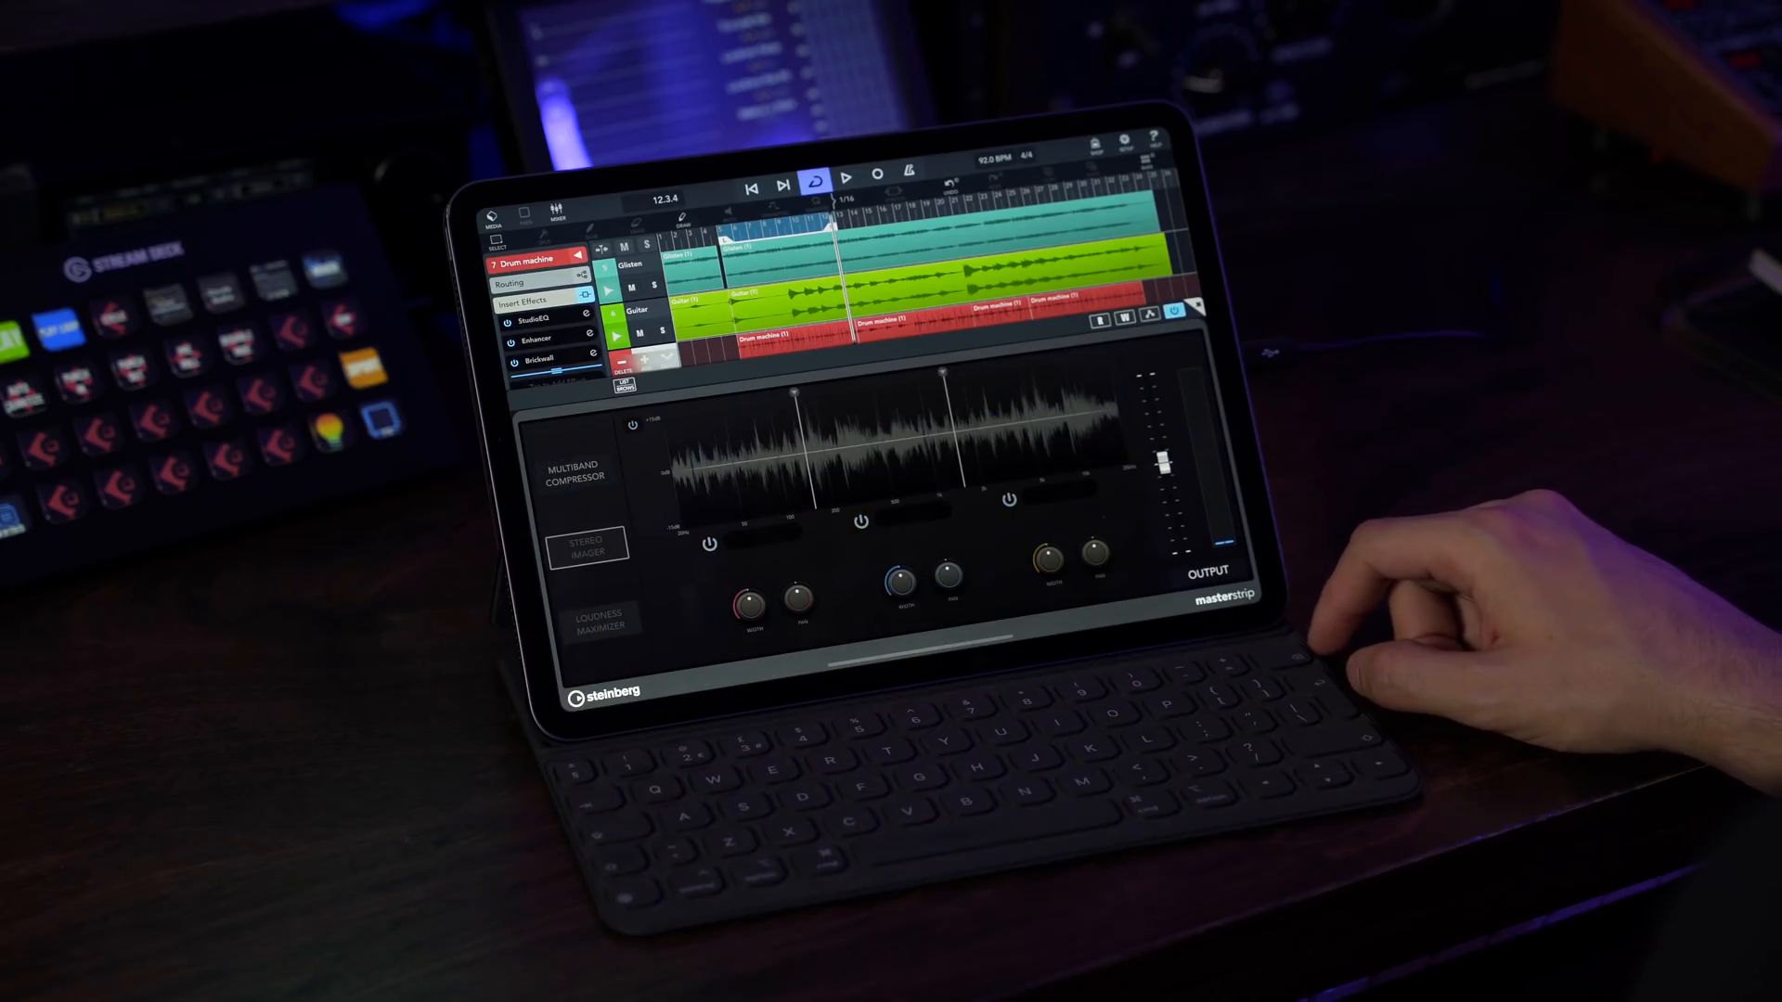
Switch to the Stereo Imager stage and restart looped playback through it.
{"action": "left_click", "coordinate": [587, 548]}
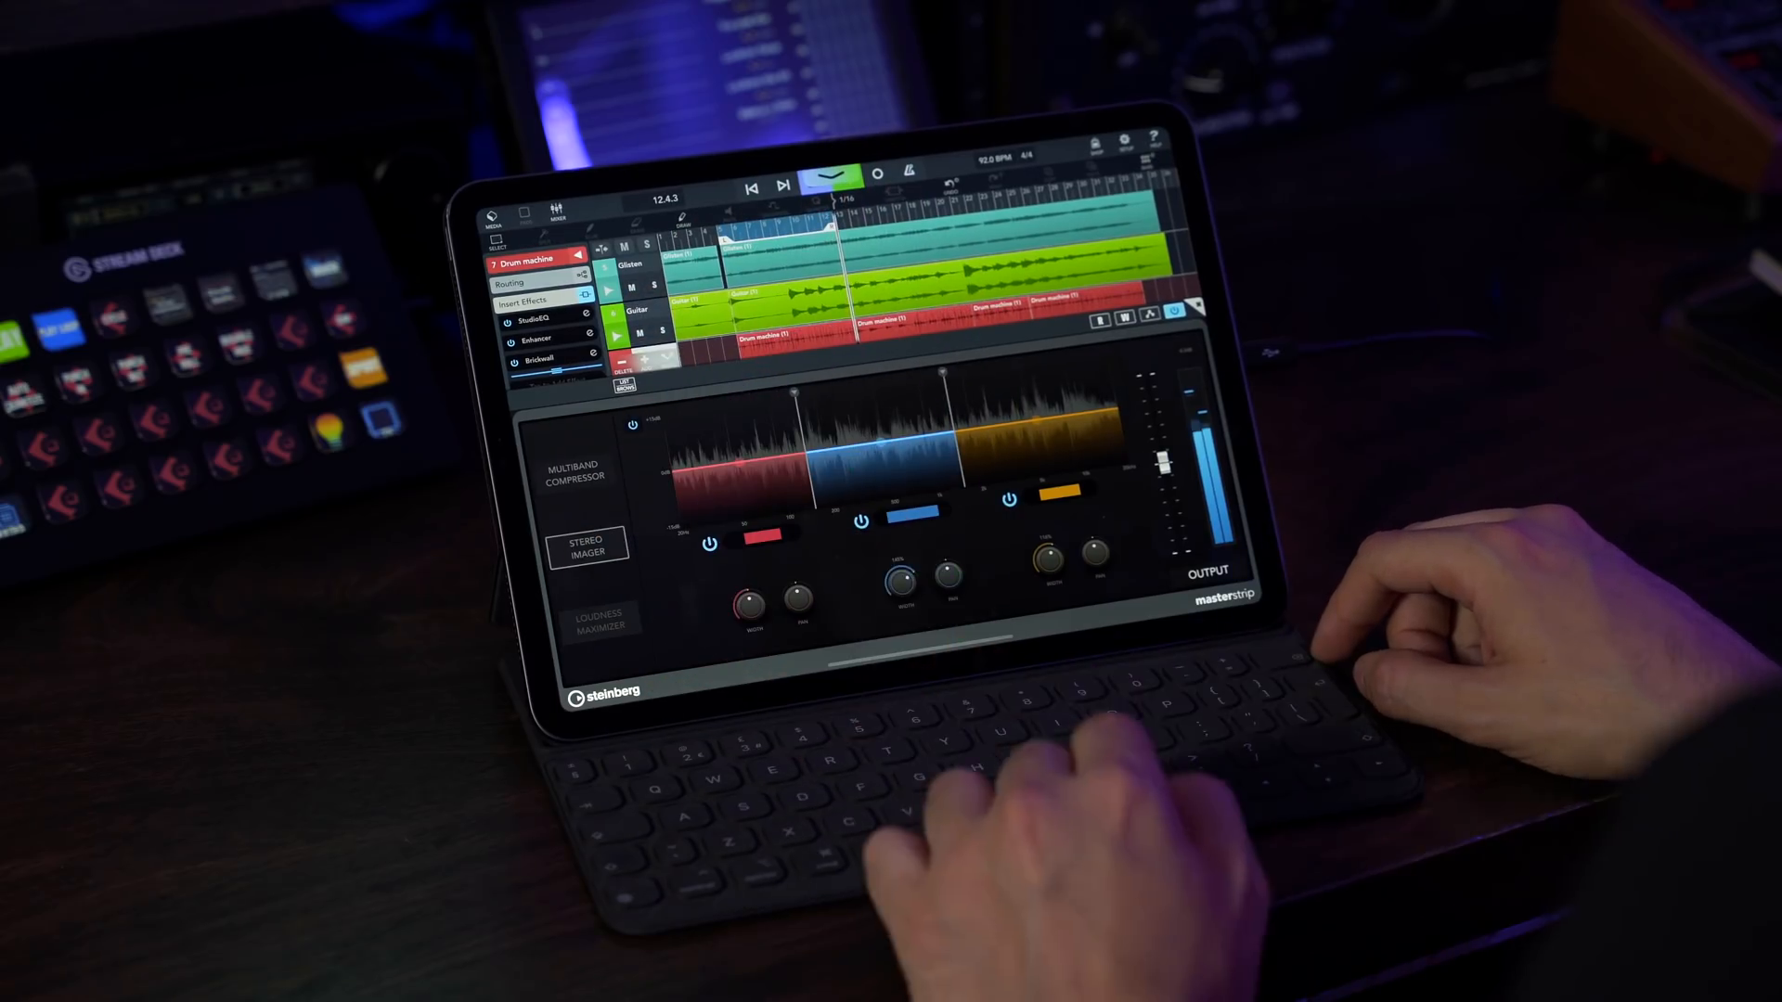
{"action": "left_click", "coordinate": [843, 179]}
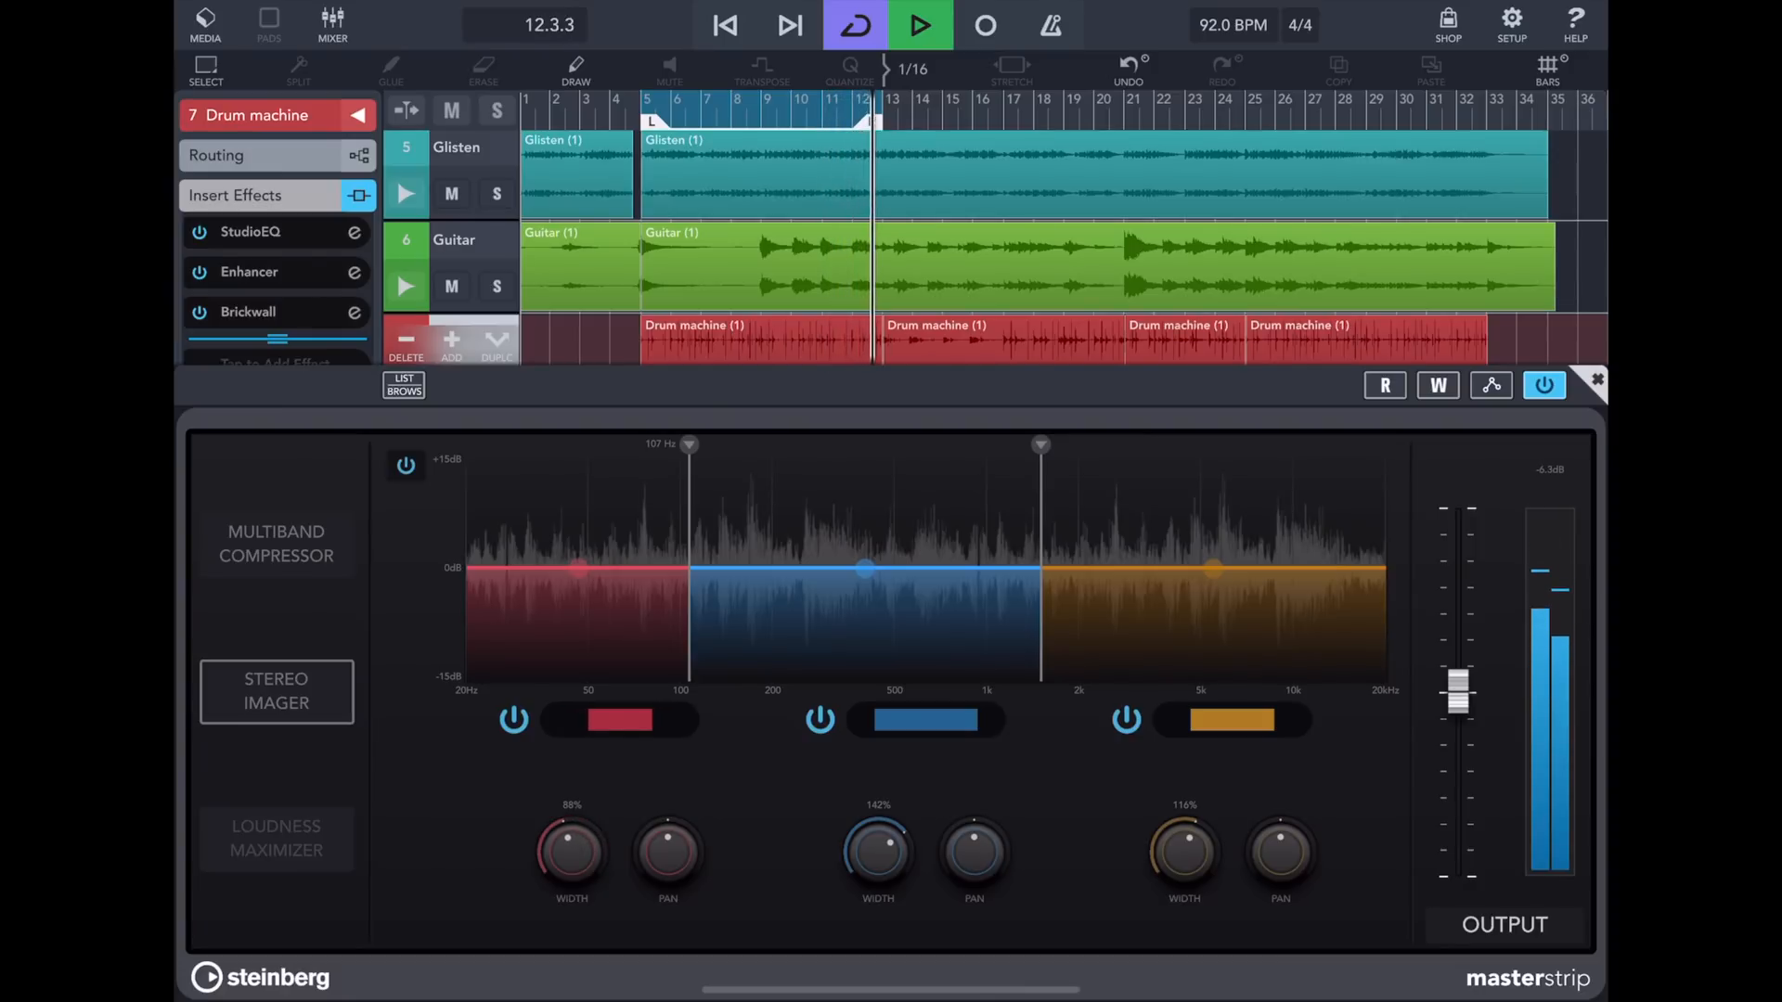
Stop playback with band widths left at 88%, 142% and 116%.
{"action": "key", "text": "space"}
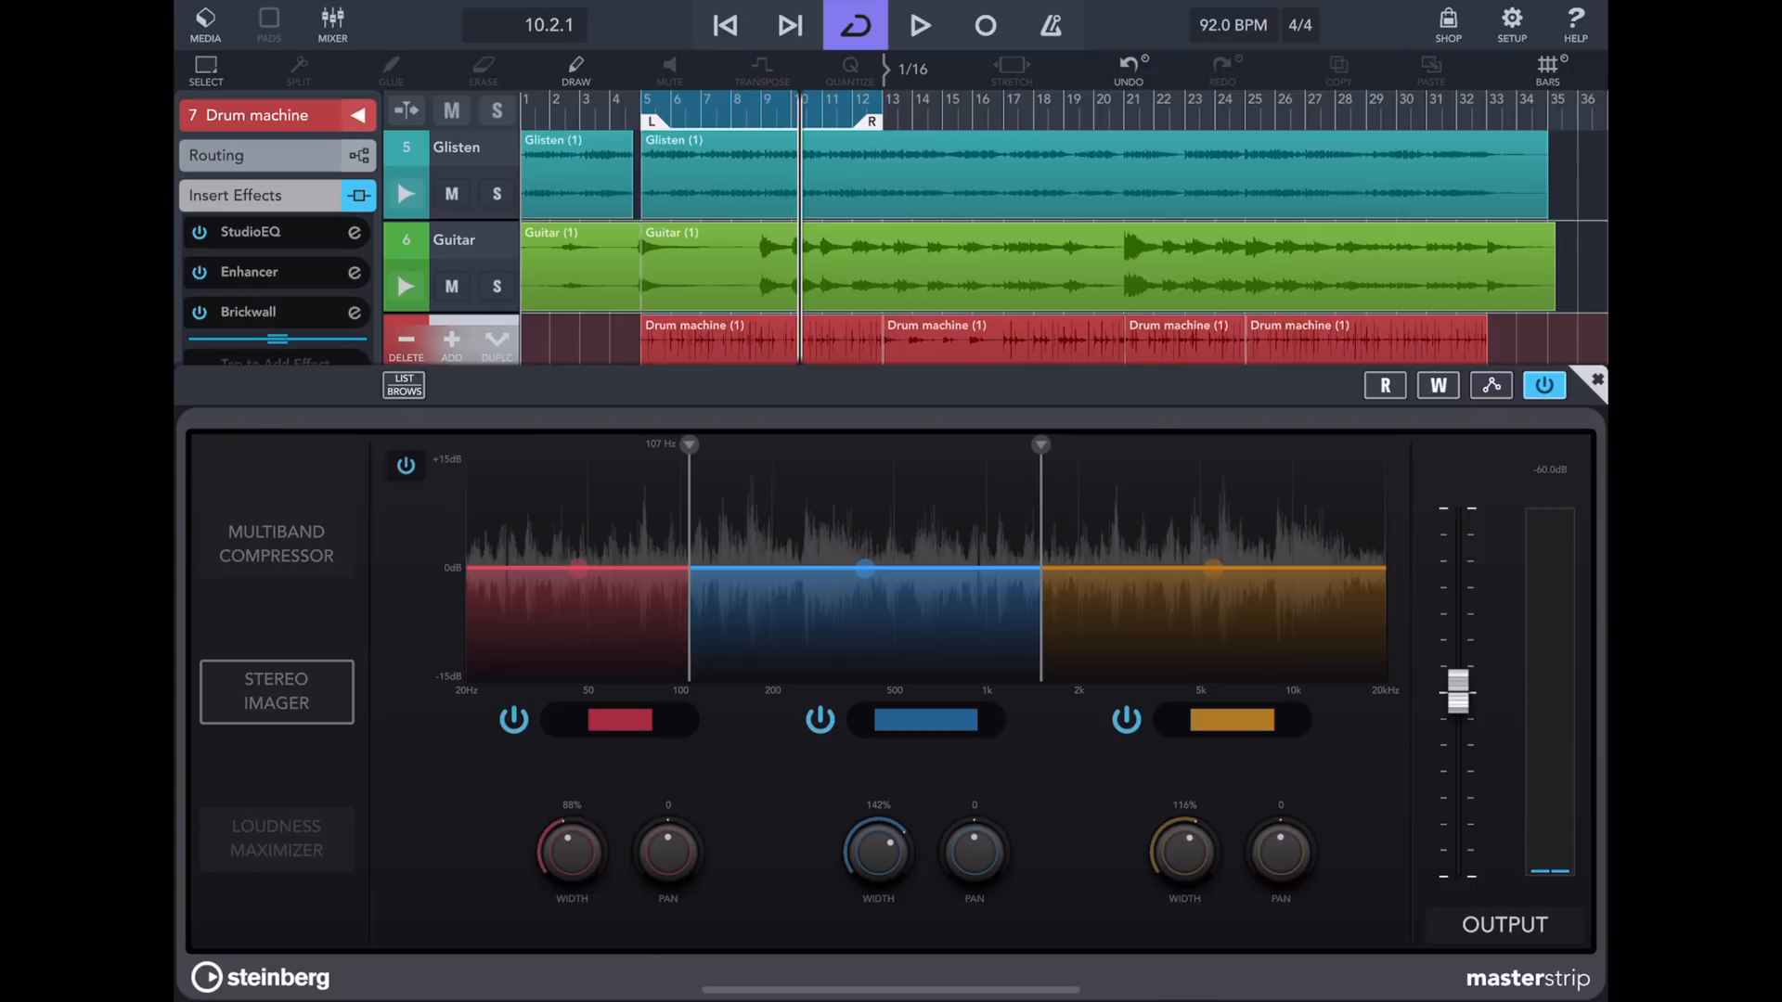
Play the song and switch the whole mastering chain back on after the bypass.
{"action": "key", "text": "space"}
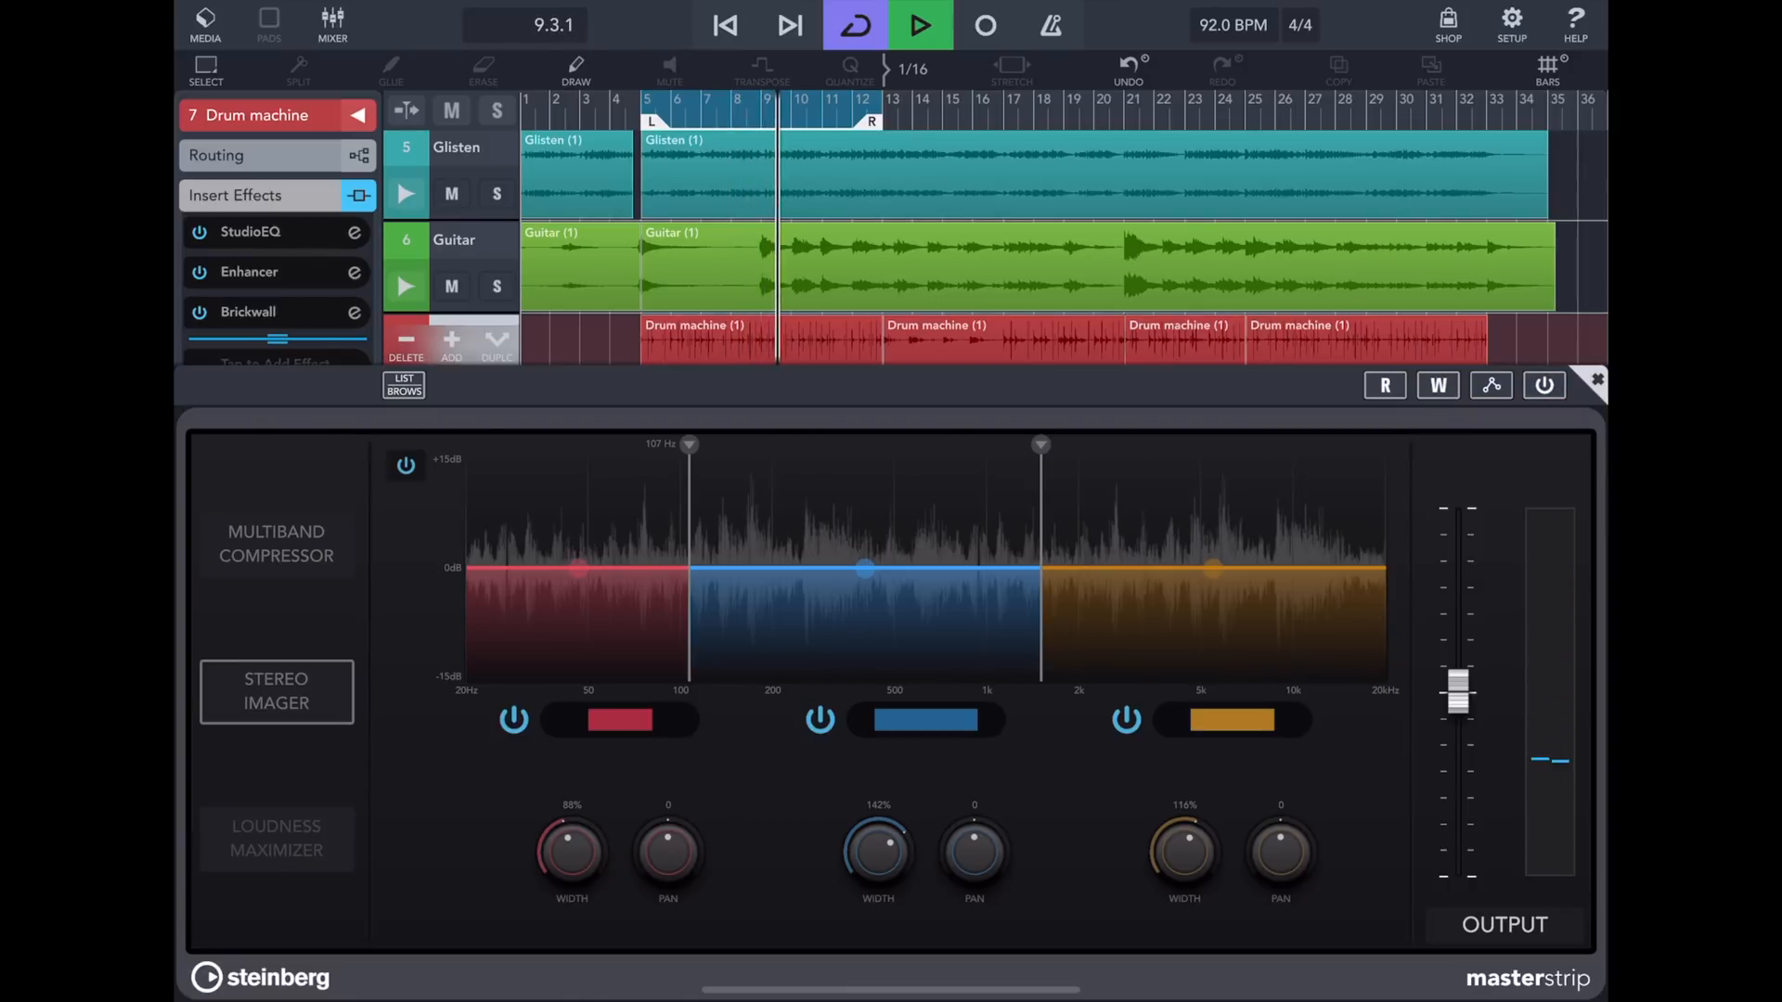
{"action": "left_click", "coordinate": [1545, 385]}
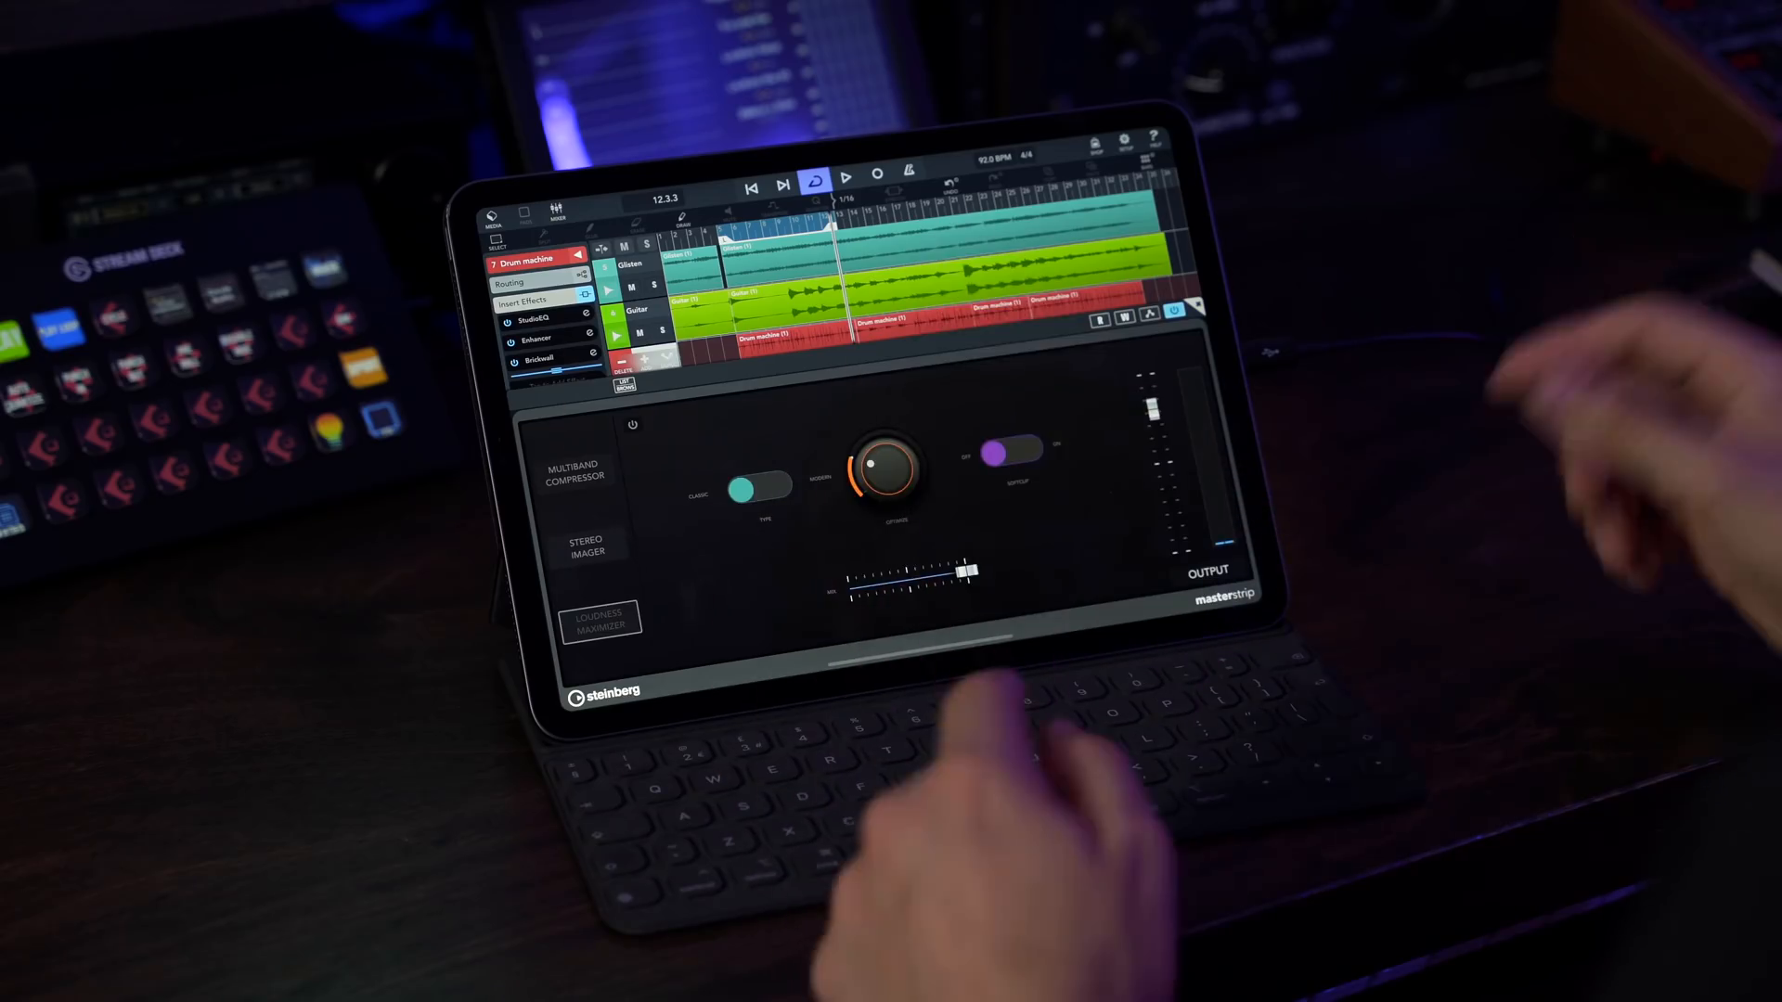
Switch the Loudness Maximizer type from Classic to Modern.
{"action": "left_click", "coordinate": [759, 485]}
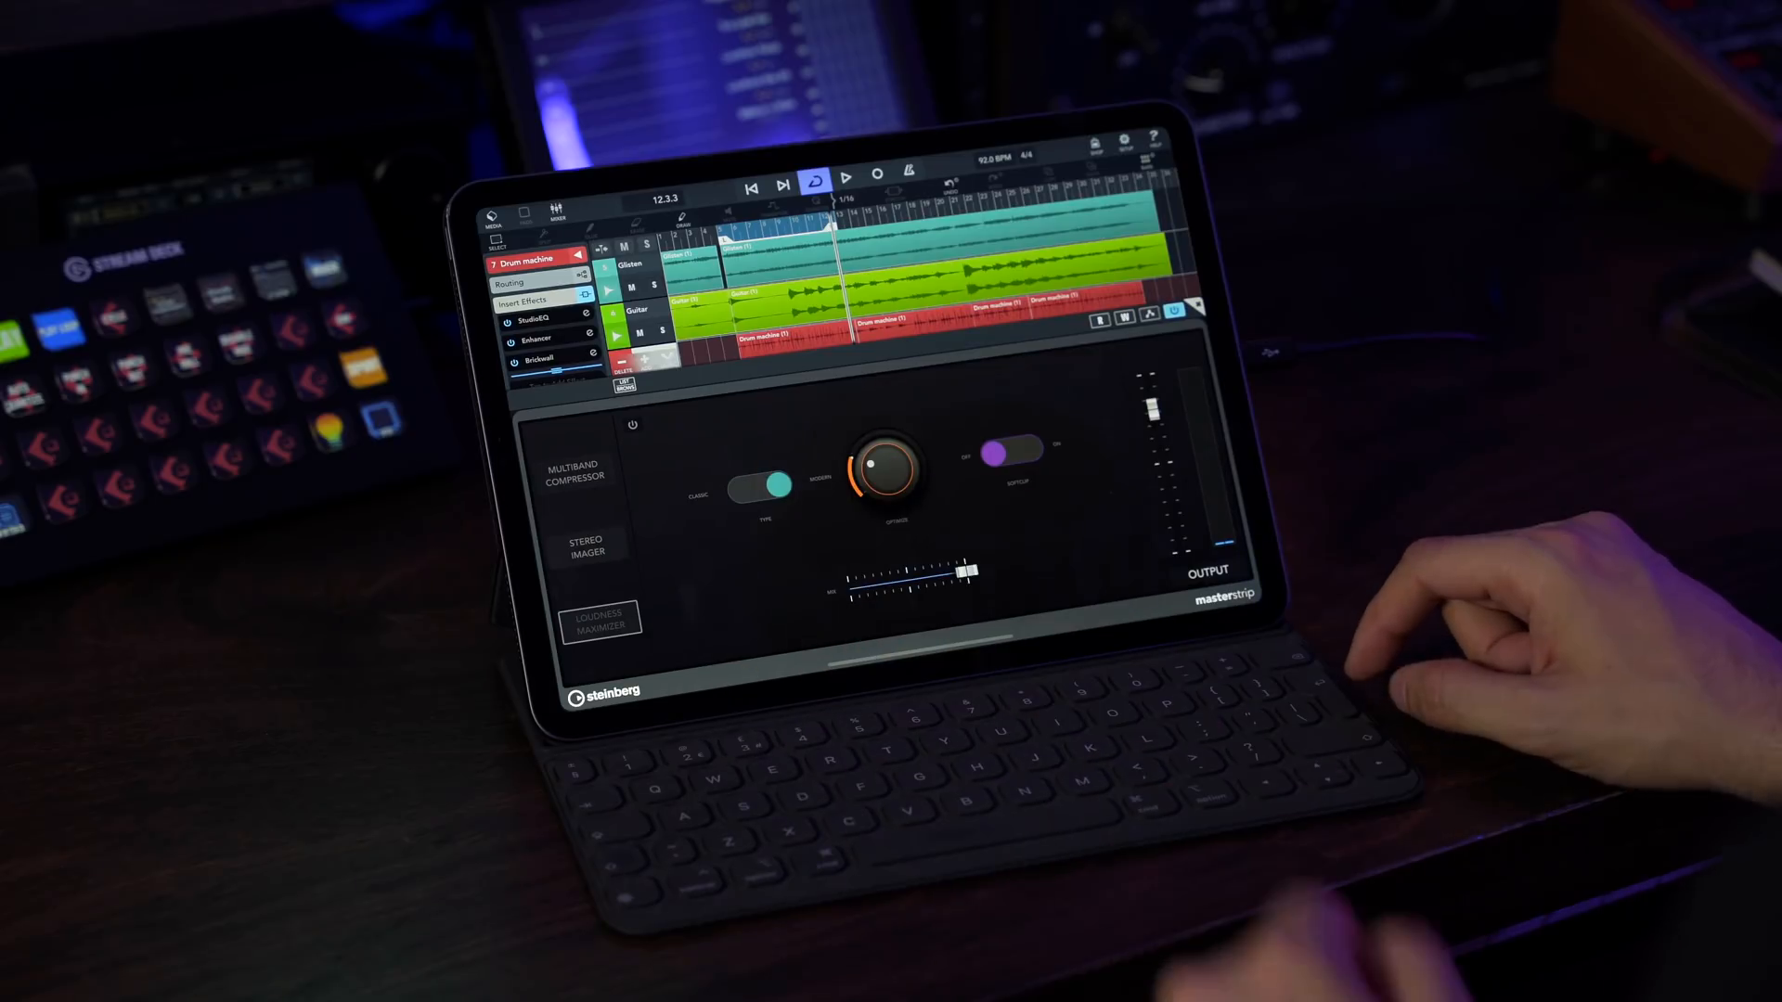
Play from the cycle start and lower Optimize to about 55.5% while listening.
{"action": "left_click", "coordinate": [752, 188]}
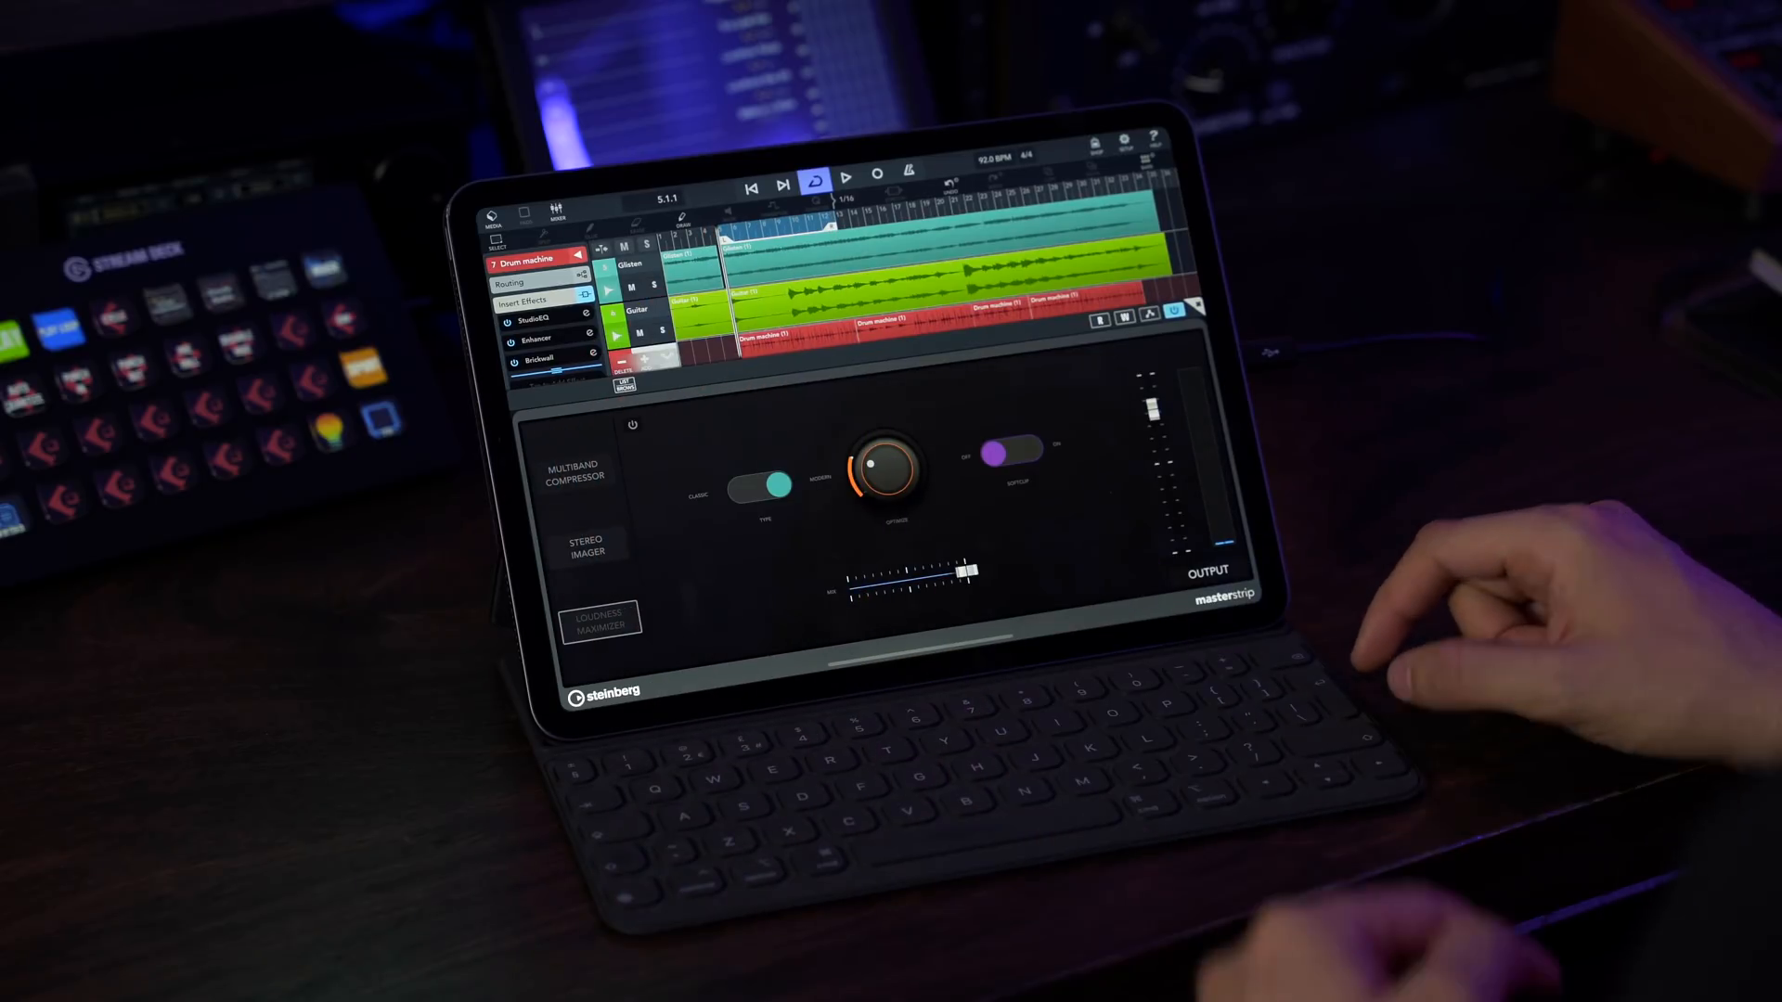
{"action": "left_click", "coordinate": [864, 467]}
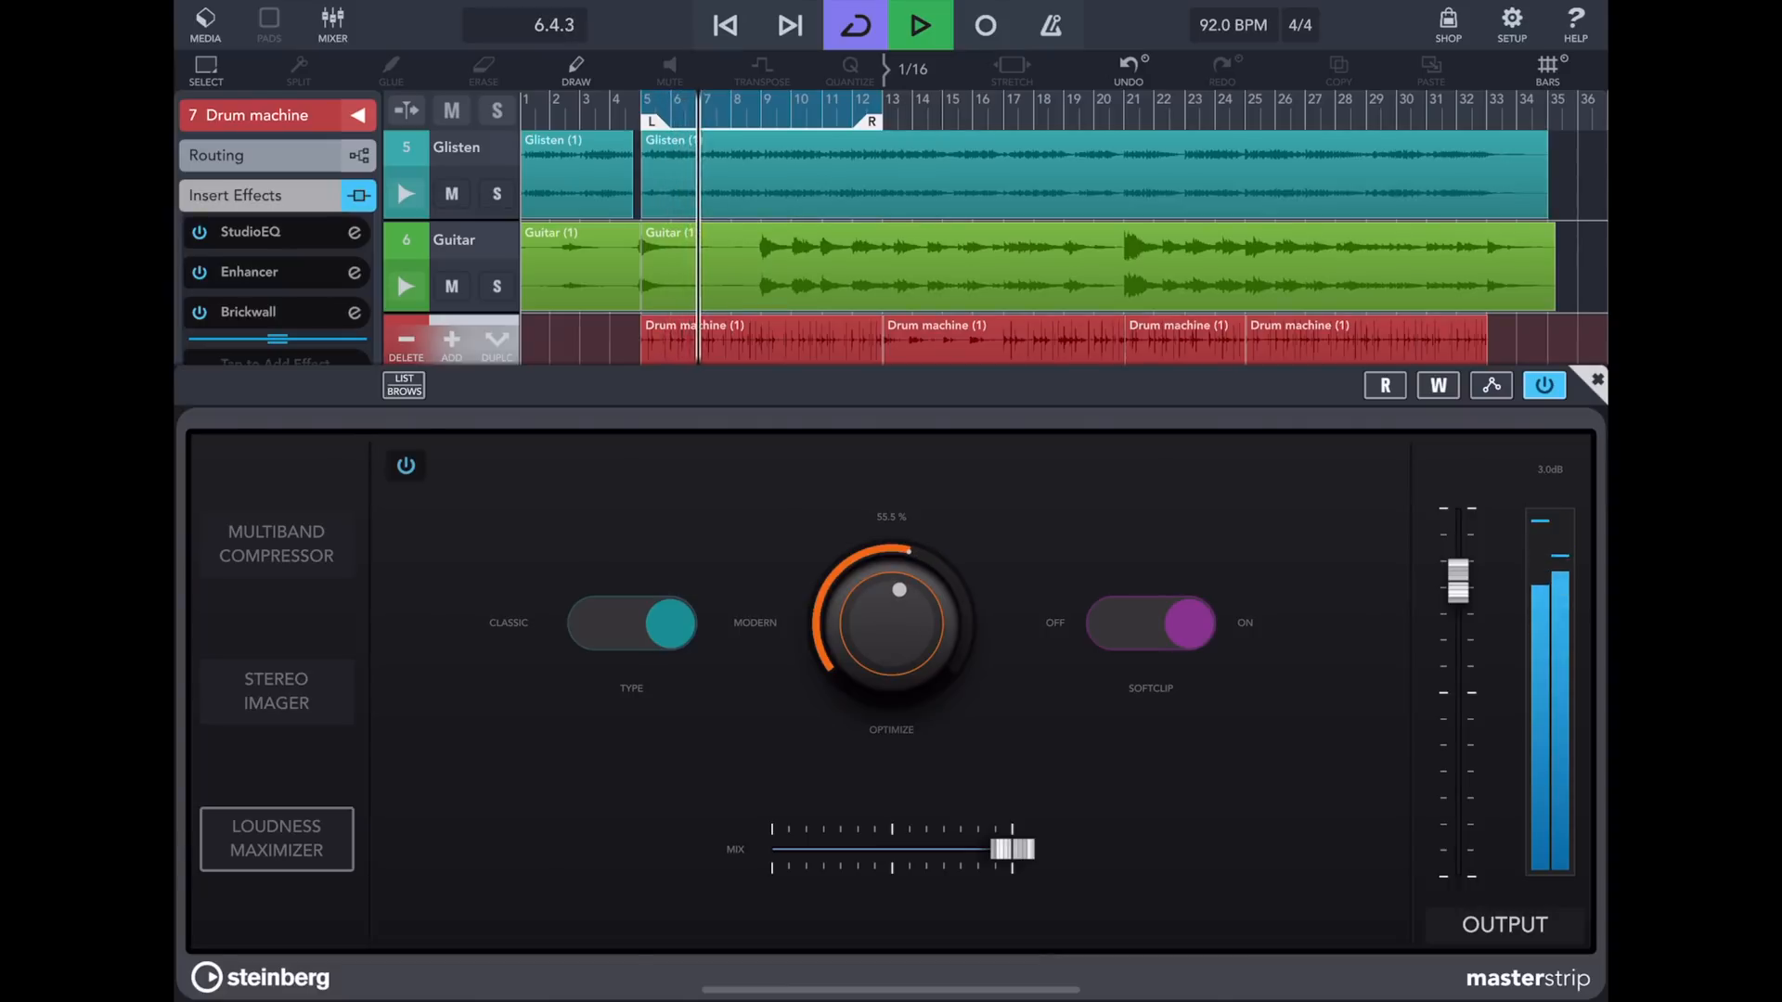
A/B the master by bypassing Masterstrip, re-enable it, and show the Multiband Compressor settings.
{"action": "left_click", "coordinate": [1543, 385]}
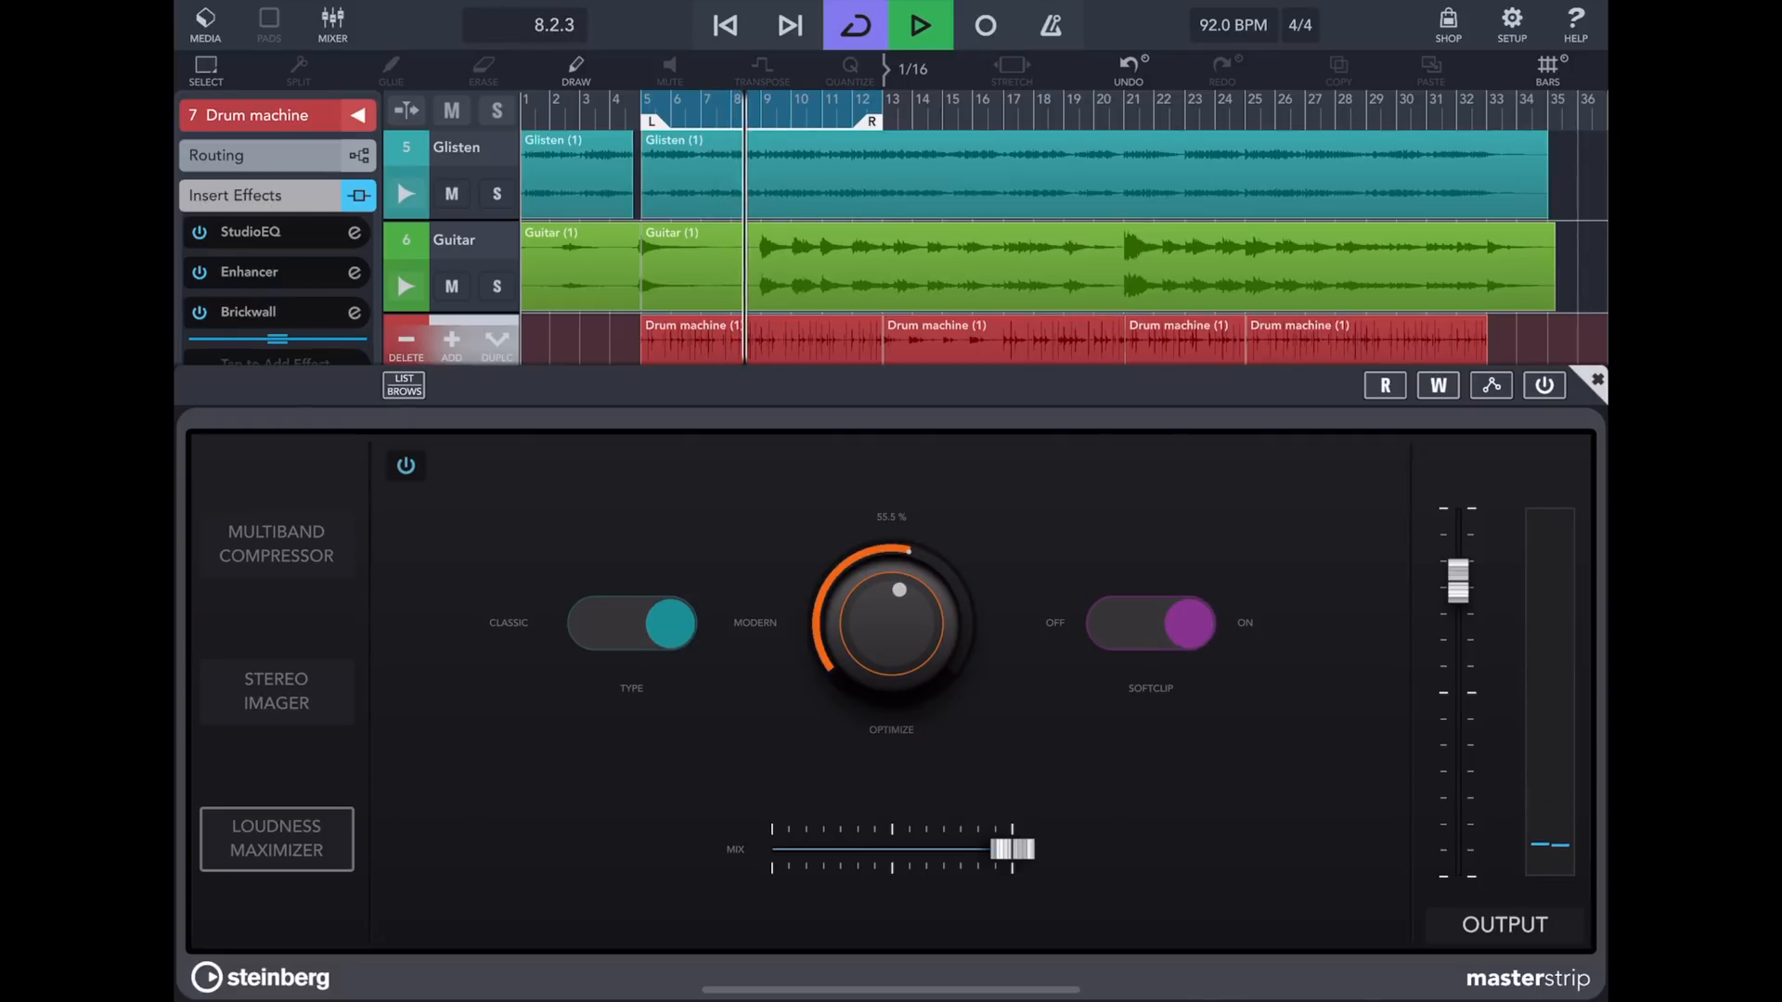
{"action": "left_click", "coordinate": [1544, 385]}
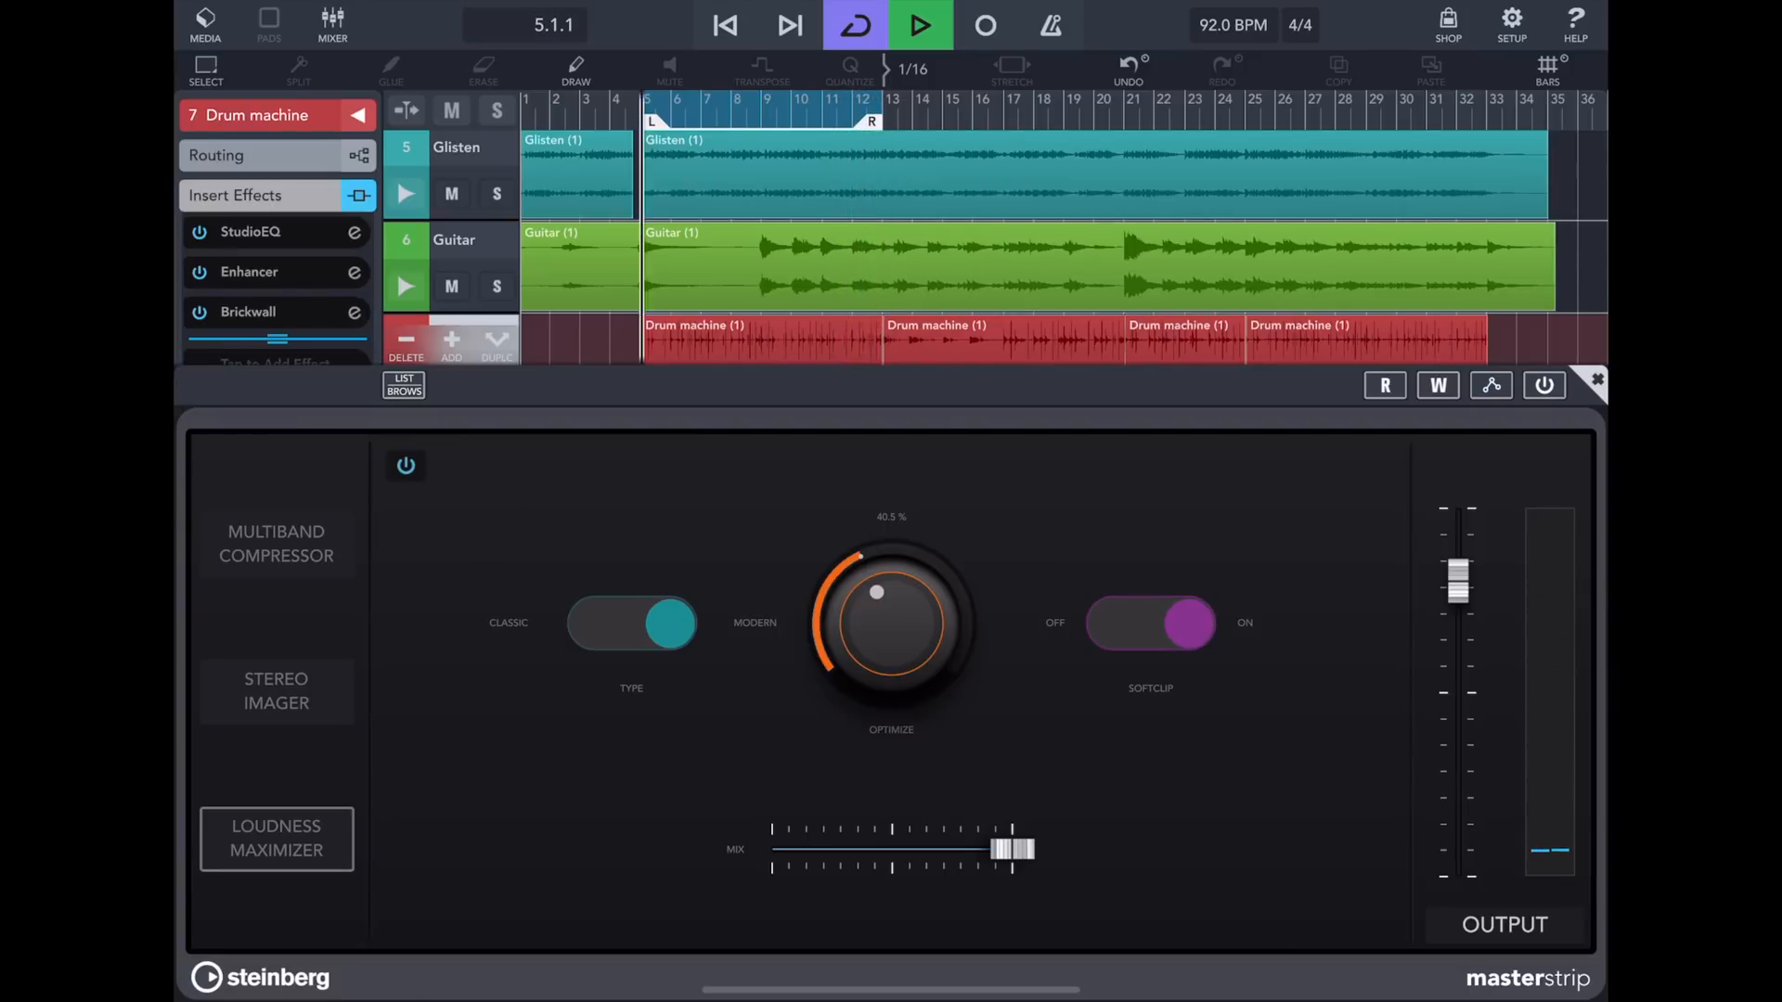
{"action": "left_click", "coordinate": [1544, 385]}
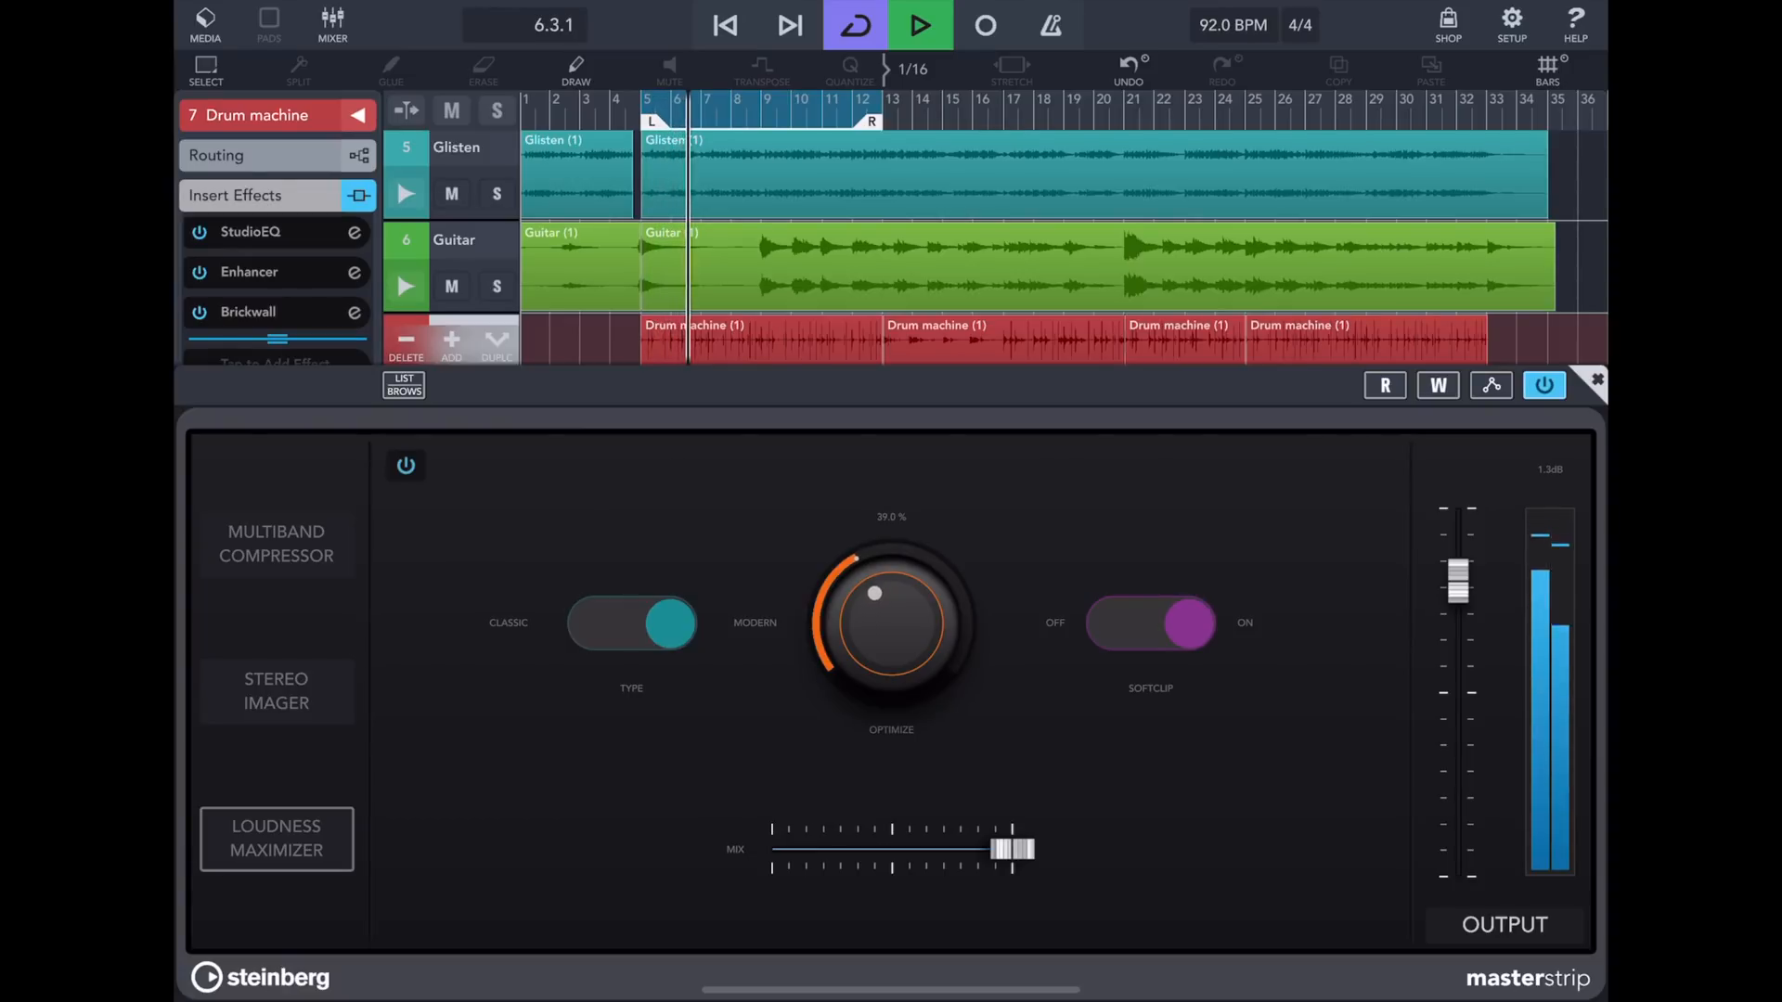
{"action": "left_click", "coordinate": [276, 544]}
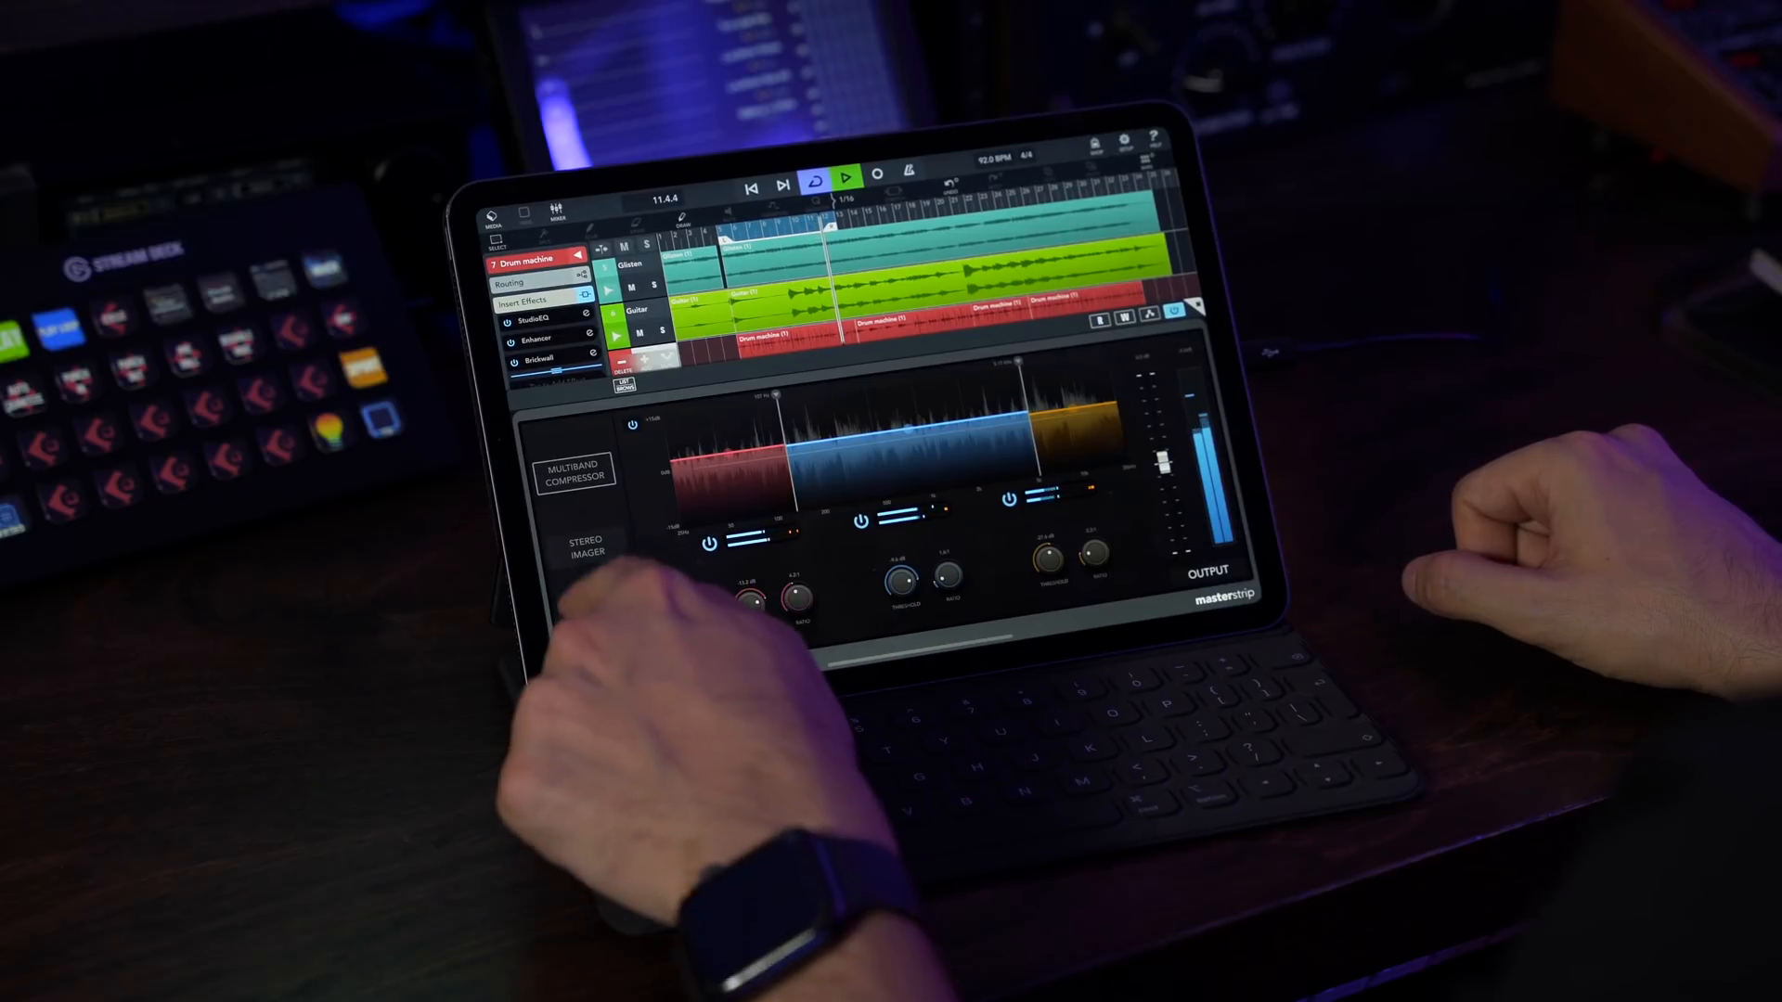
Return to the Loudness Maximizer, re-enable Masterstrip, and toggle Softclip off and back on to compare.
{"action": "left_click", "coordinate": [599, 620]}
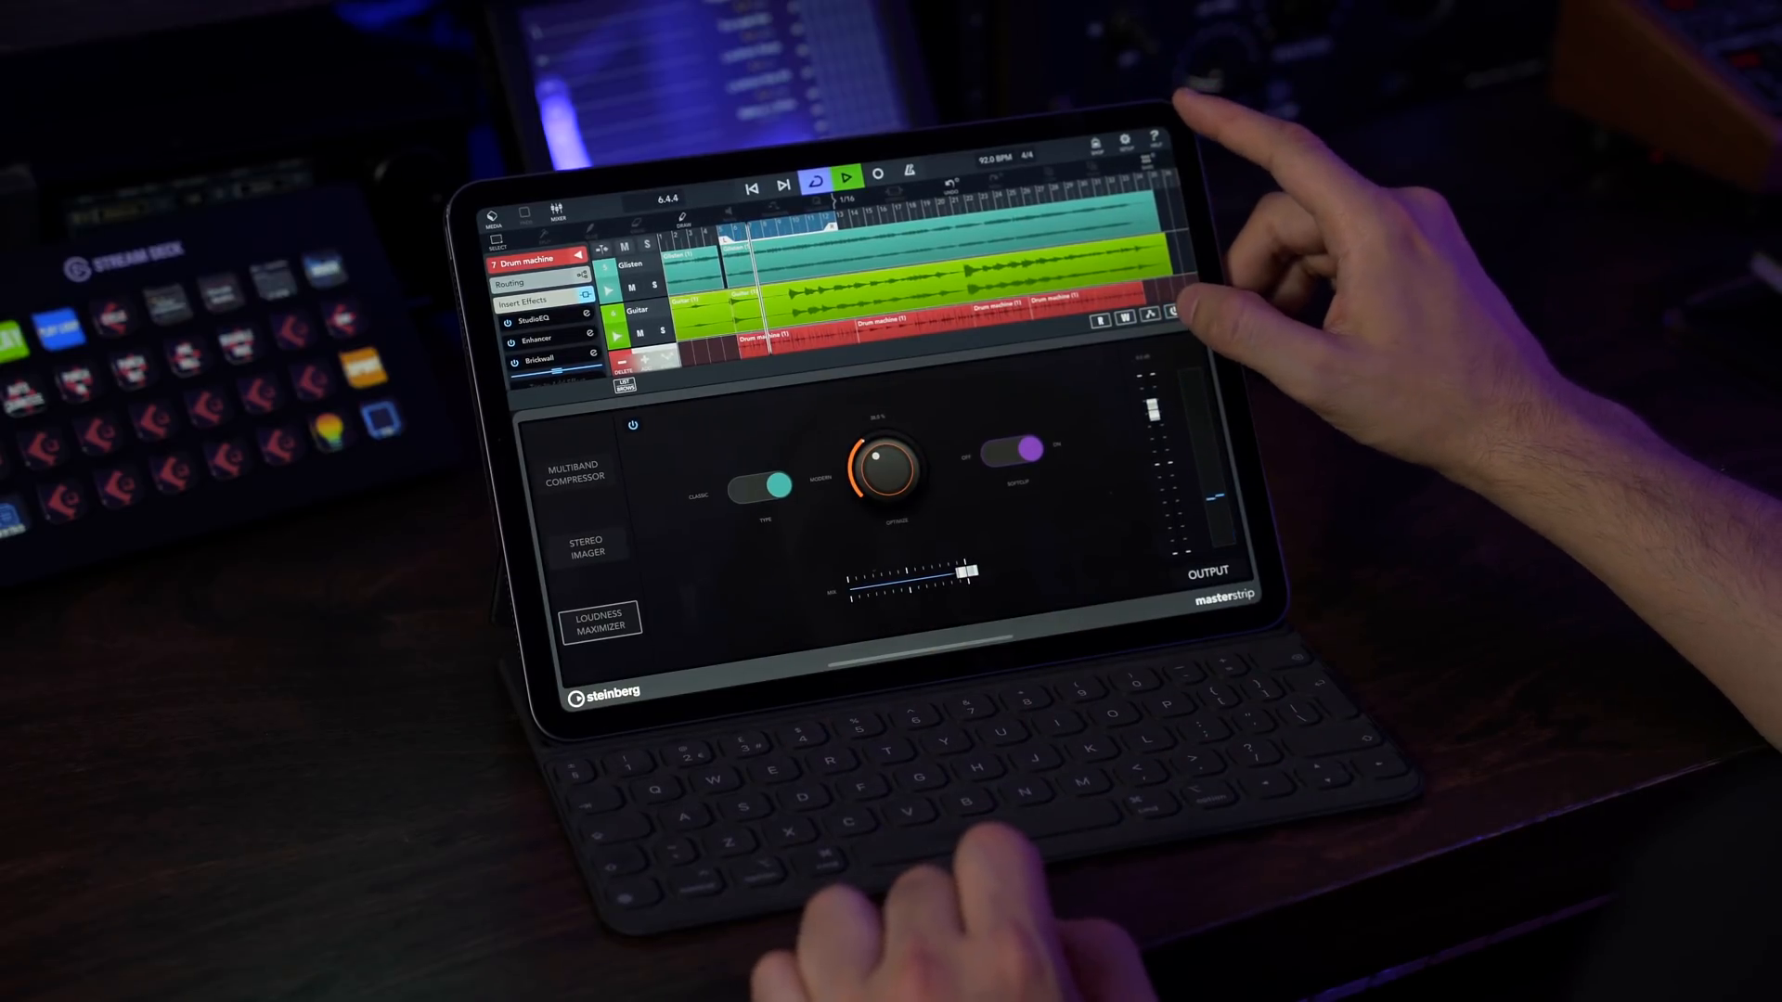
{"action": "left_click", "coordinate": [1175, 311]}
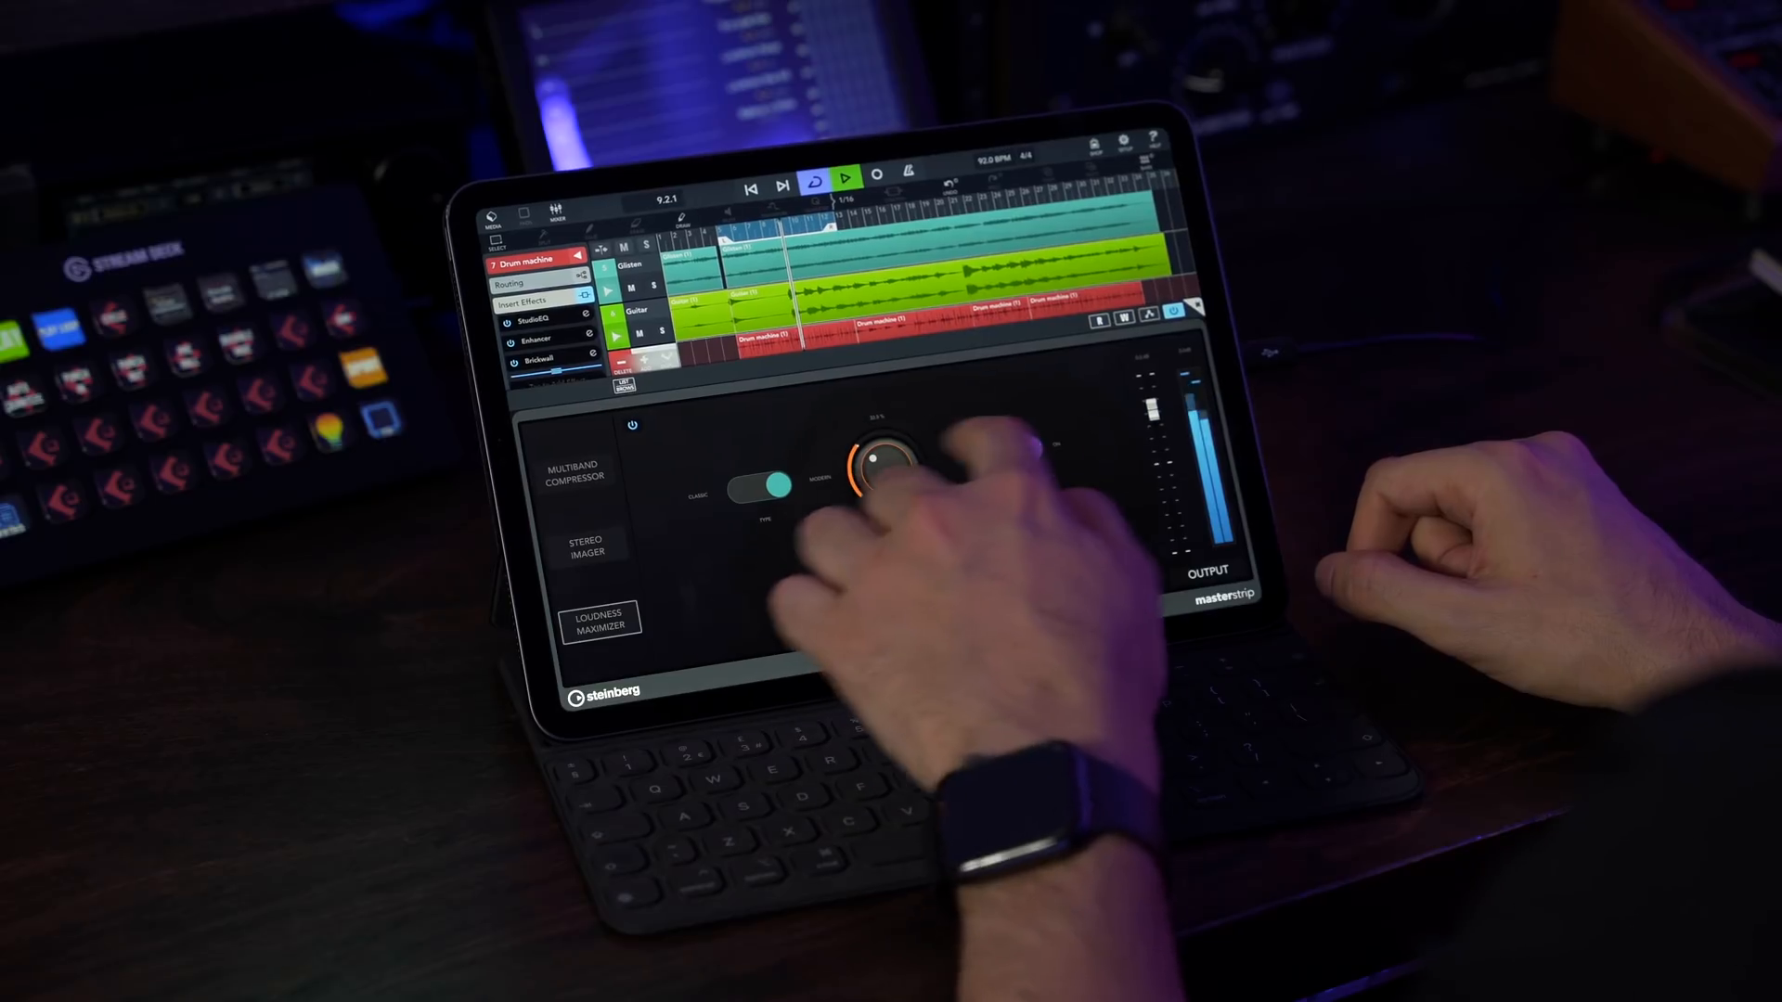
{"action": "left_click", "coordinate": [881, 464]}
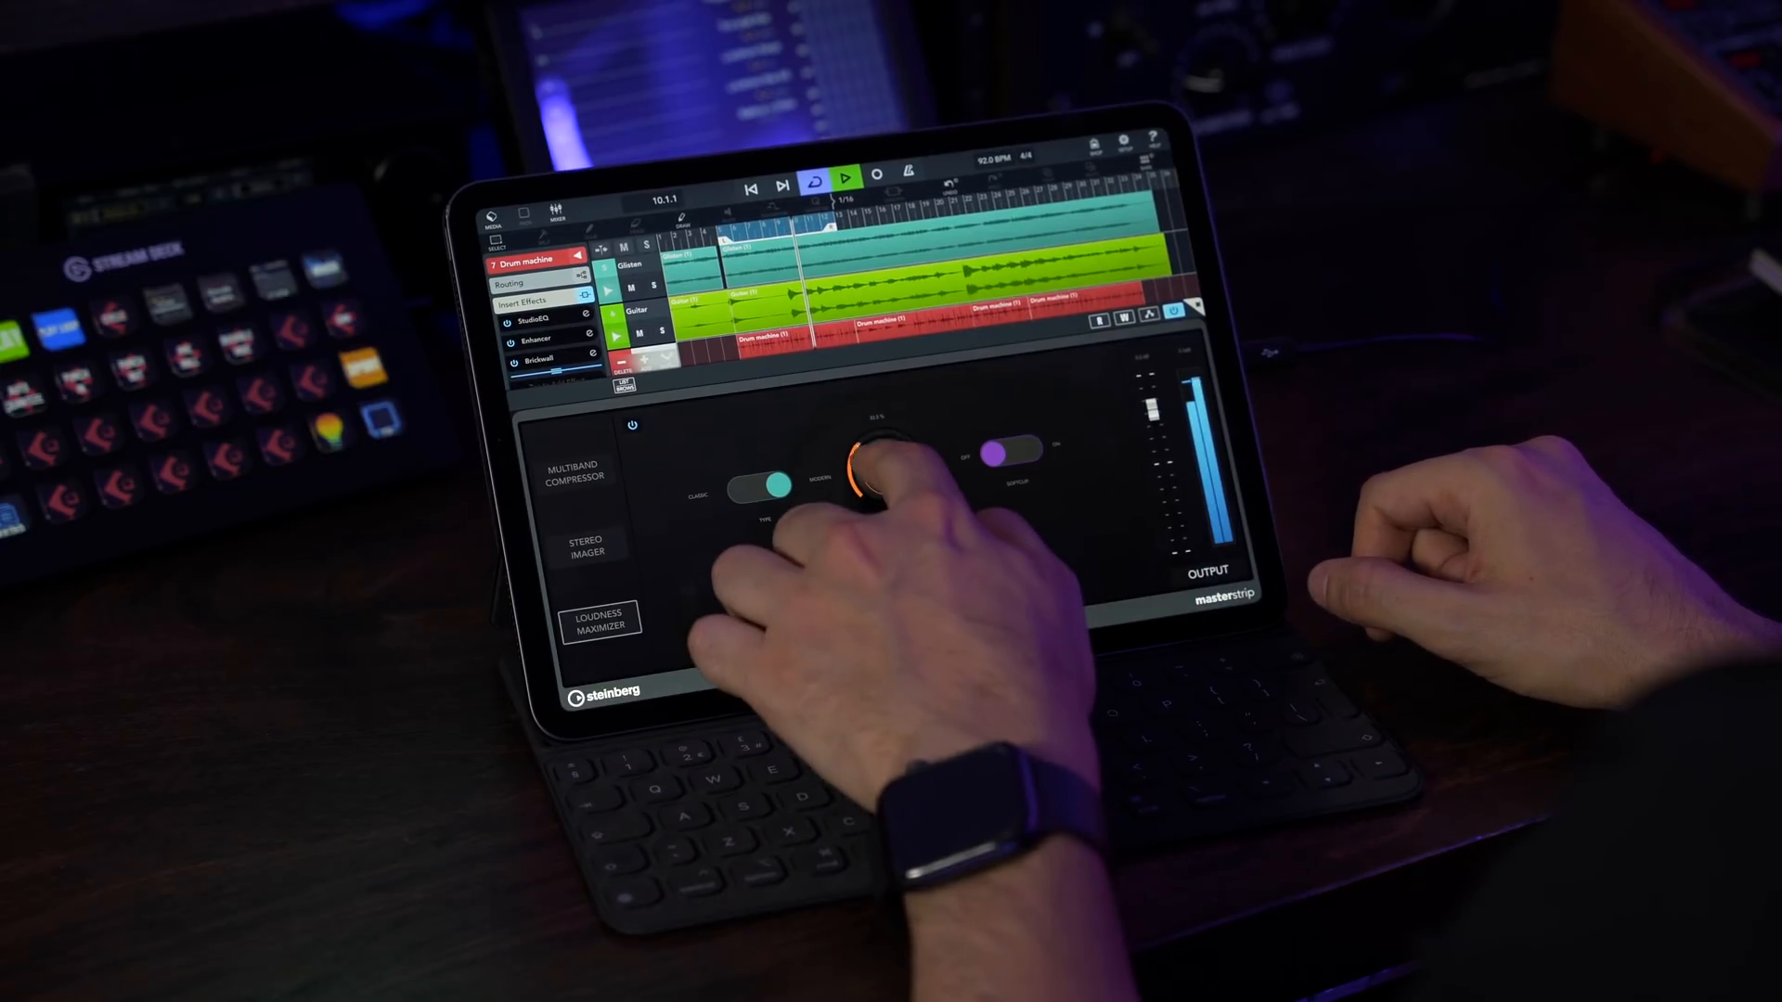
{"action": "left_click", "coordinate": [1013, 450]}
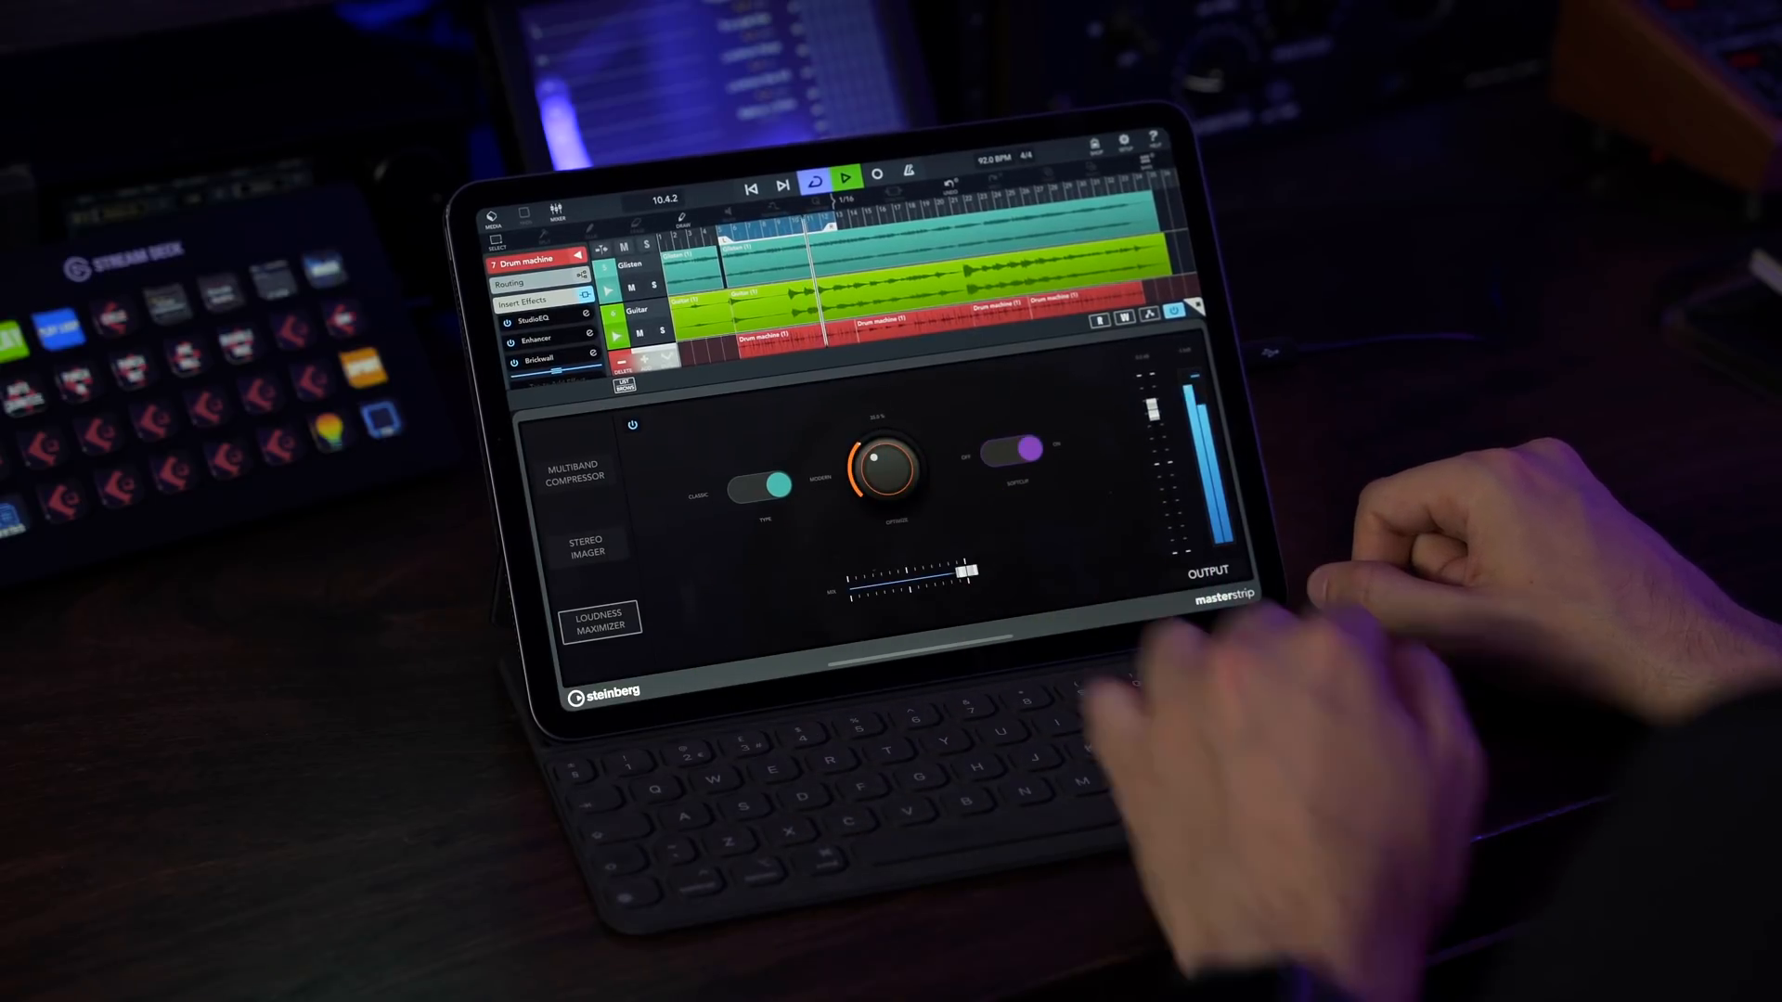